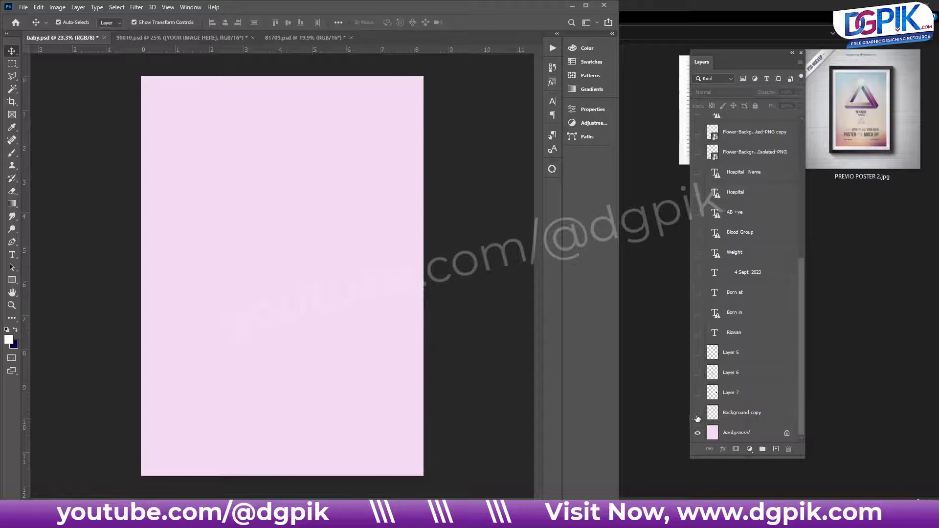
Step: Show the border, icons, Rizwan title, parents' names, weight, birth time and round baby photo
{"action": "mouse_move", "coordinate": [698, 415]}
{"action": "left_mouse_down"}
{"action": "mouse_move", "coordinate": [700, 203]}
{"action": "mouse_move", "coordinate": [705, 178]}
{"action": "mouse_move", "coordinate": [715, 179]}
{"action": "mouse_move", "coordinate": [697, 132]}
{"action": "left_mouse_up"}
{"action": "scroll", "coordinate": [714, 307], "scroll_direction": "up", "scroll_amount": 5}
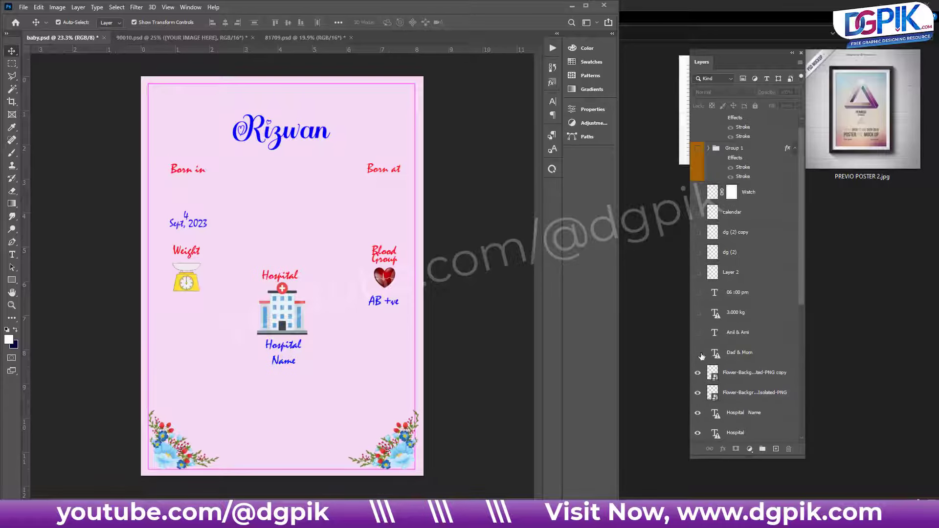
{"action": "mouse_move", "coordinate": [701, 351]}
{"action": "left_mouse_down"}
{"action": "mouse_move", "coordinate": [698, 157]}
{"action": "mouse_move", "coordinate": [705, 142]}
{"action": "left_mouse_up"}
{"action": "left_click", "coordinate": [698, 122]}
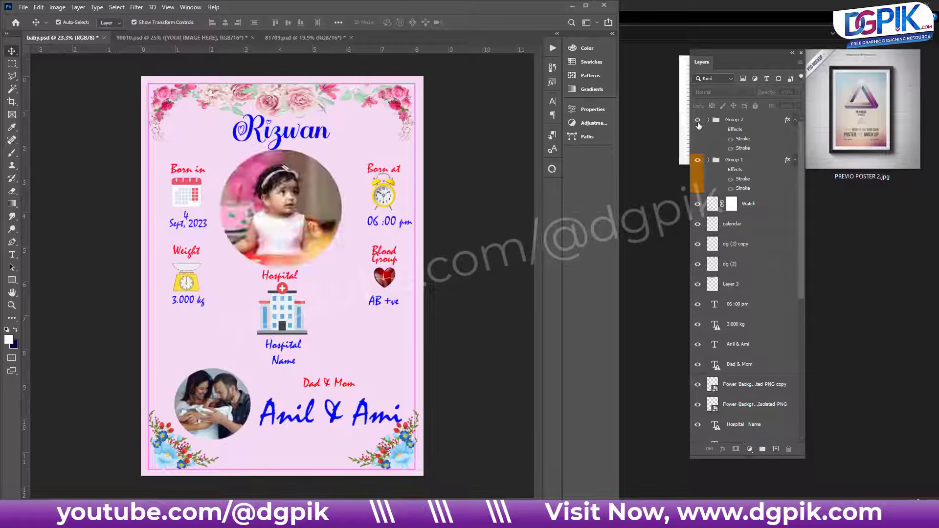
Step: Turn on blue rings around the baby and couple photos, then view the 90010.psd yellow-wall mockup
{"action": "left_click", "coordinate": [722, 129]}
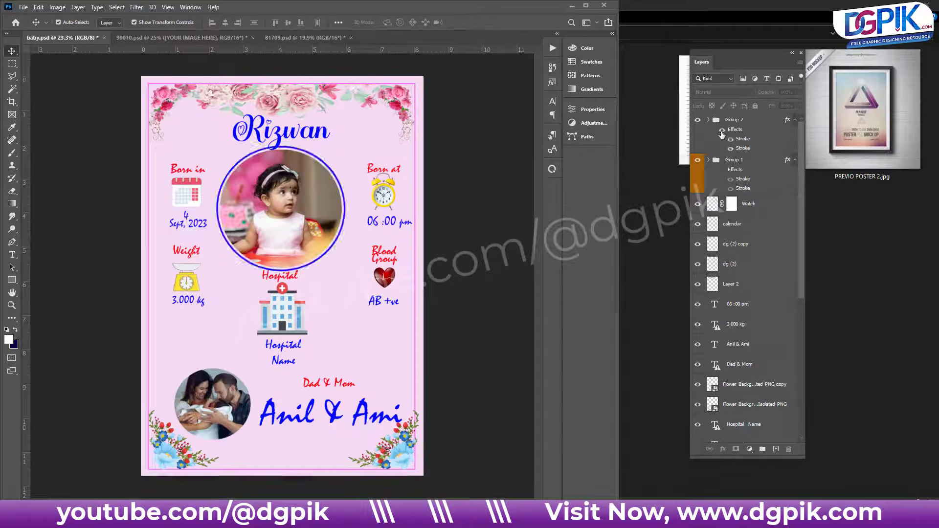
{"action": "left_click", "coordinate": [722, 170]}
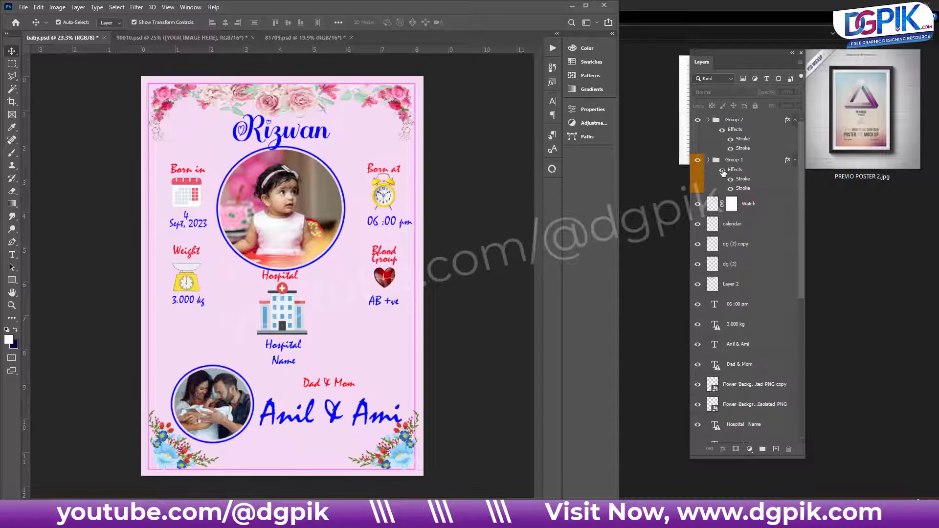
{"action": "left_click", "coordinate": [222, 38]}
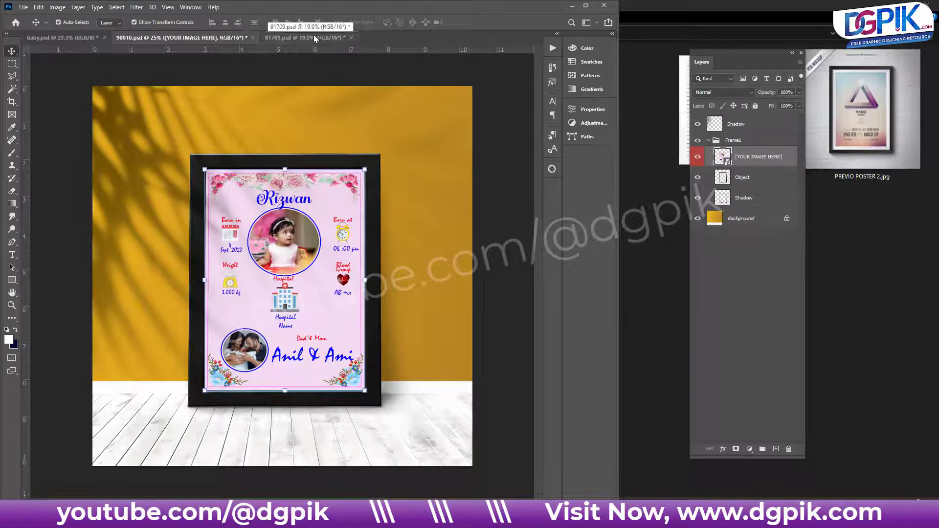
Step: Go from the 81709.psd mockup to the baby.psd Aradhya poster and scroll around inspecting it
{"action": "left_click", "coordinate": [329, 41]}
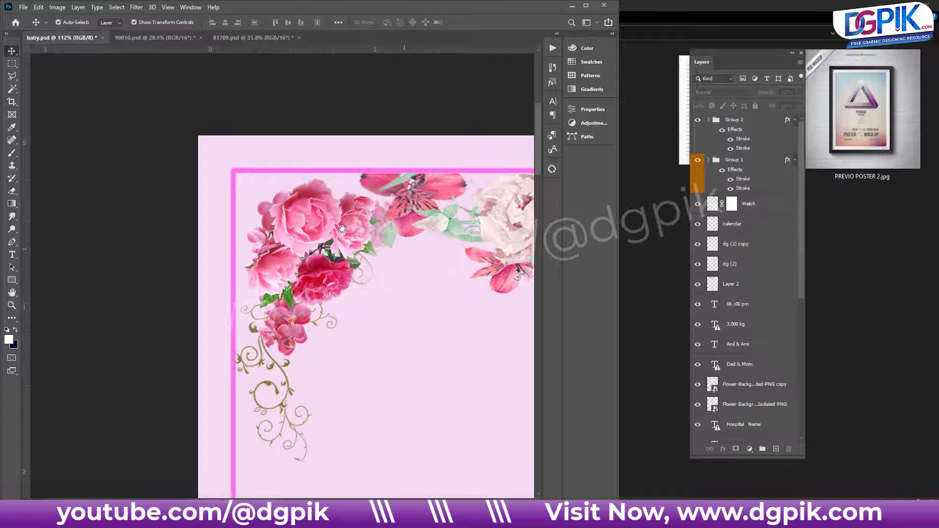
{"action": "scroll", "coordinate": [342, 228], "scroll_direction": "down", "scroll_amount": 2}
{"action": "scroll", "coordinate": [313, 220], "scroll_direction": "up", "scroll_amount": 2}
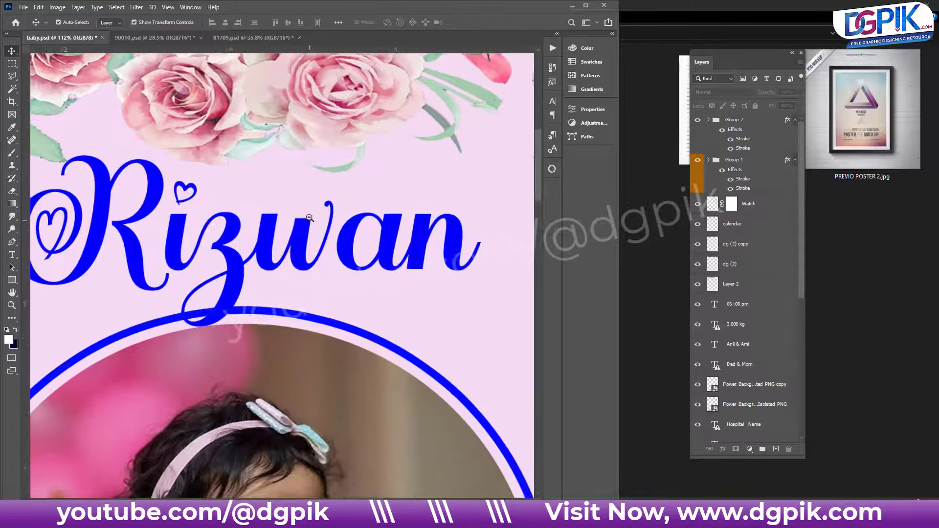
{"action": "scroll", "coordinate": [309, 218], "scroll_direction": "down", "scroll_amount": 5}
{"action": "scroll", "coordinate": [333, 341], "scroll_direction": "up", "scroll_amount": 1}
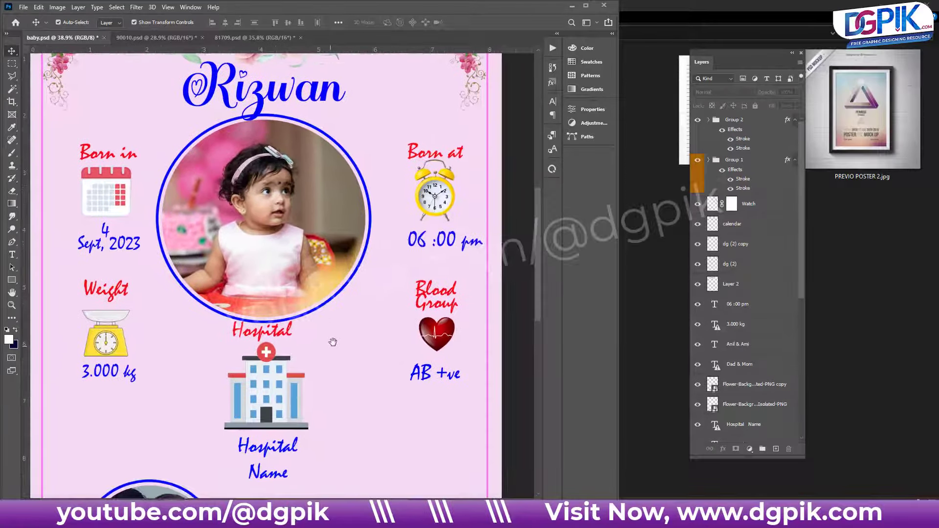
{"action": "scroll", "coordinate": [332, 341], "scroll_direction": "down", "scroll_amount": 1}
{"action": "scroll", "coordinate": [336, 300], "scroll_direction": "down", "scroll_amount": 2}
{"action": "scroll", "coordinate": [336, 300], "scroll_direction": "down", "scroll_amount": 3}
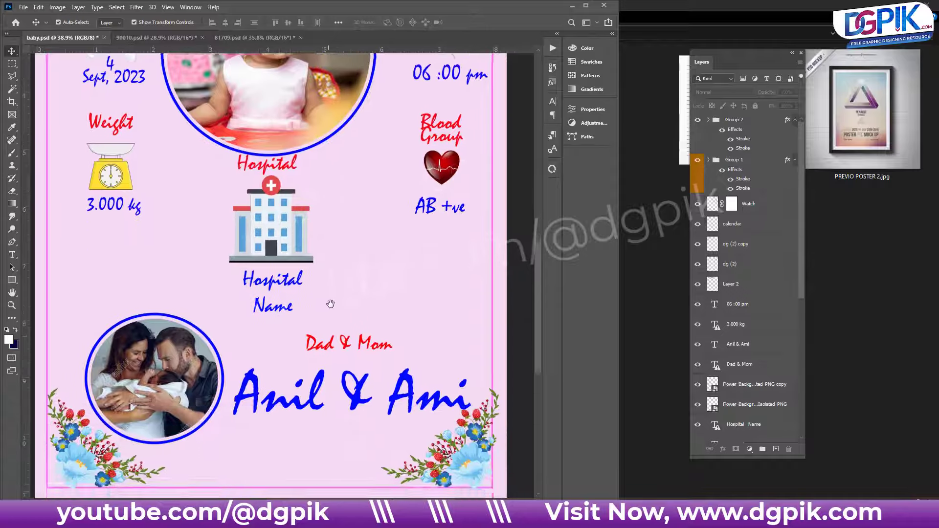
{"action": "scroll", "coordinate": [331, 304], "scroll_direction": "down", "scroll_amount": 1}
{"action": "scroll", "coordinate": [327, 274], "scroll_direction": "up", "scroll_amount": 5}
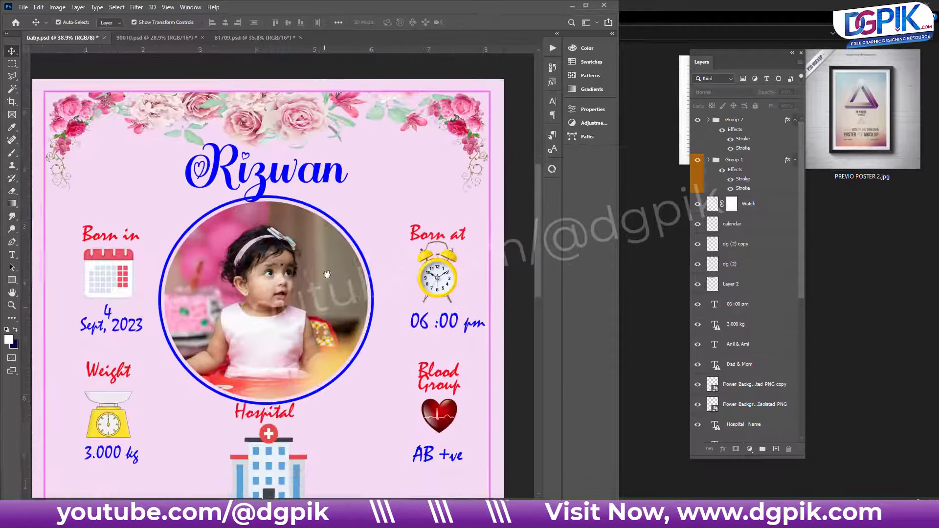
{"action": "scroll", "coordinate": [327, 274], "scroll_direction": "down", "scroll_amount": 1}
{"action": "scroll", "coordinate": [328, 272], "scroll_direction": "down", "scroll_amount": 2}
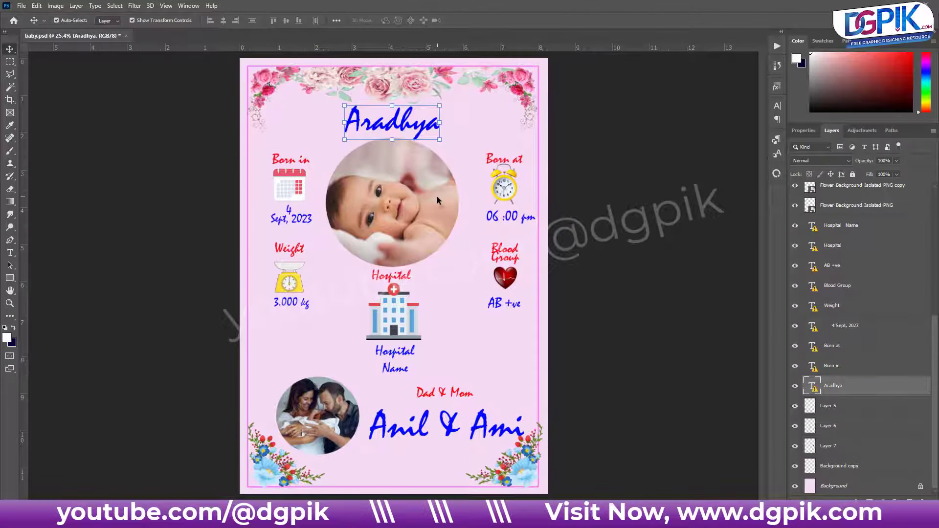
{"action": "left_click", "coordinate": [437, 198]}
{"action": "left_click", "coordinate": [590, 219]}
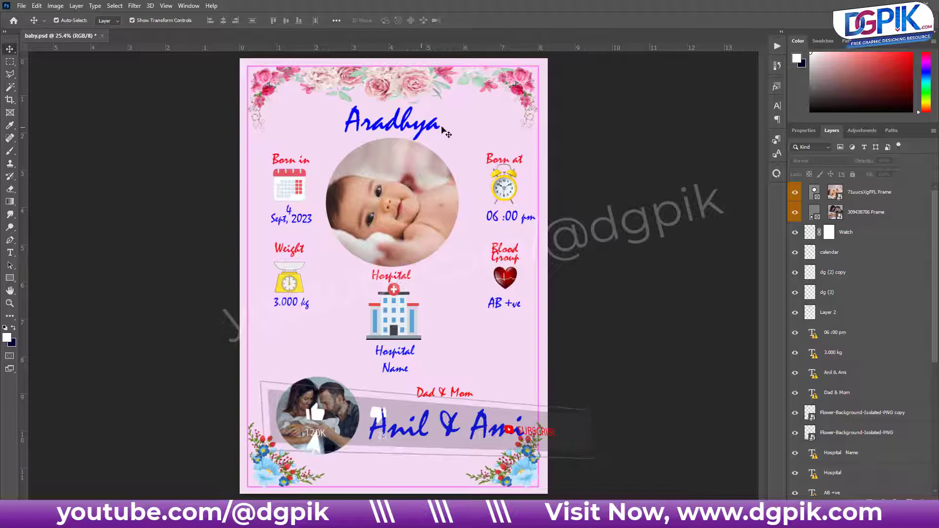
{"action": "scroll", "coordinate": [842, 489], "scroll_direction": "down", "scroll_amount": 5}
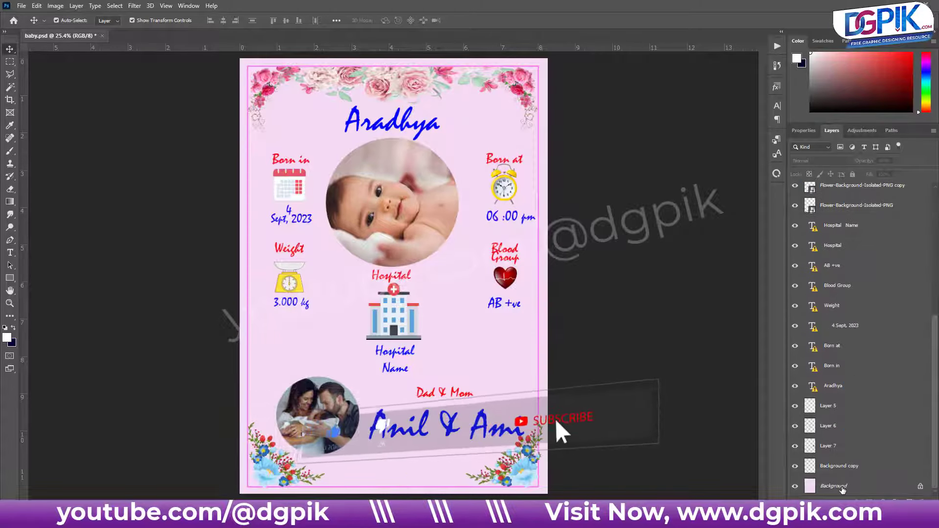
{"action": "left_click", "coordinate": [843, 489]}
{"action": "left_click", "coordinate": [883, 500]}
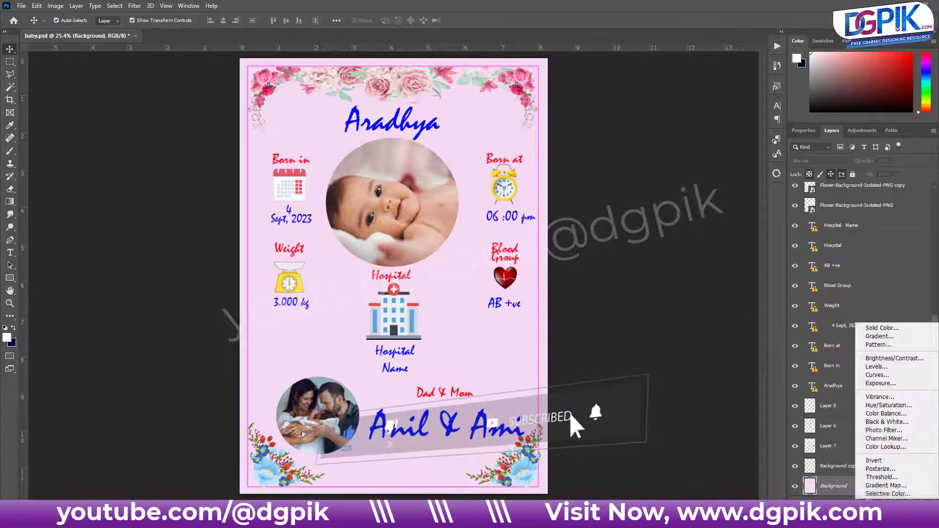
{"action": "left_click", "coordinate": [870, 329]}
{"action": "left_click_drag", "start_coordinate": [694, 225], "coordinate": [605, 275]}
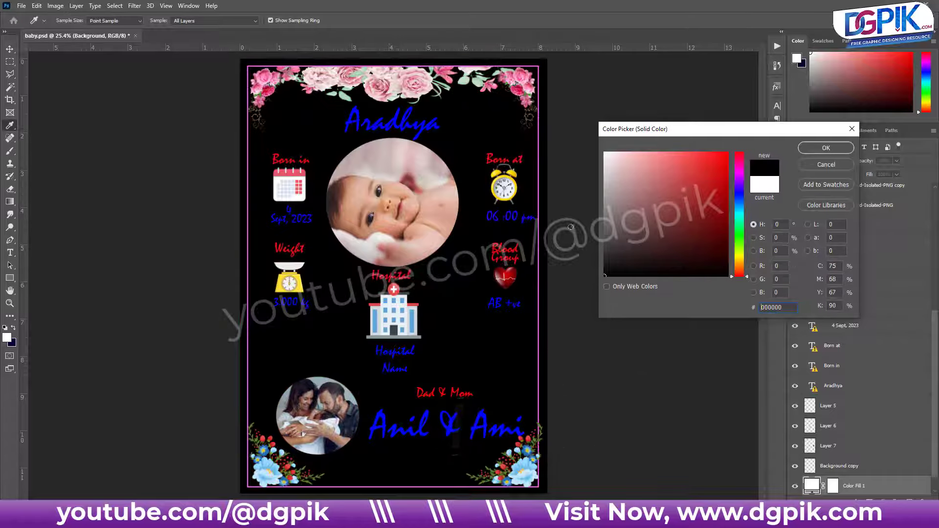
{"action": "left_click", "coordinate": [540, 138]}
{"action": "mouse_move", "coordinate": [675, 271]}
{"action": "left_mouse_down"}
{"action": "mouse_move", "coordinate": [707, 152]}
{"action": "mouse_move", "coordinate": [723, 153]}
{"action": "left_mouse_up"}
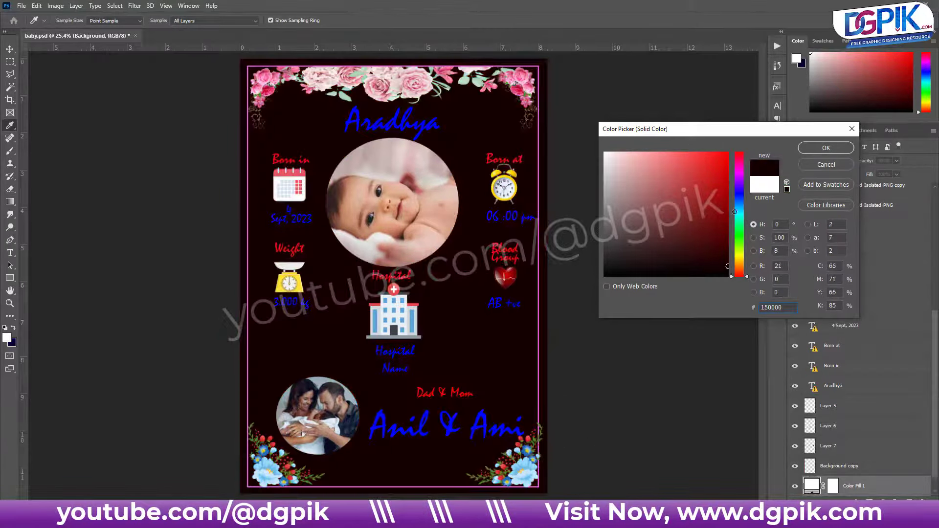
{"action": "left_click", "coordinate": [740, 168]}
{"action": "mouse_move", "coordinate": [740, 185]}
{"action": "left_mouse_down"}
{"action": "mouse_move", "coordinate": [758, 162]}
{"action": "mouse_move", "coordinate": [577, 301]}
{"action": "left_mouse_up"}
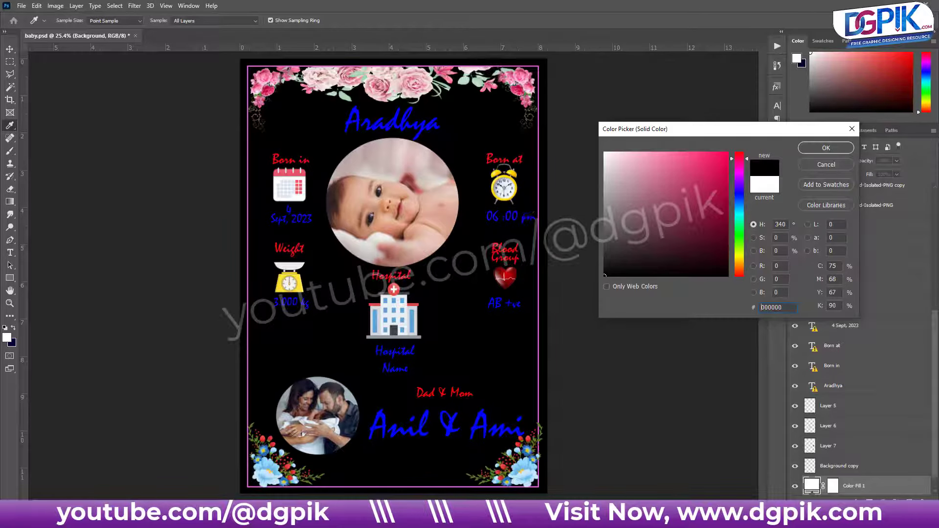
{"action": "left_click", "coordinate": [415, 87]}
{"action": "key", "text": "Return"}
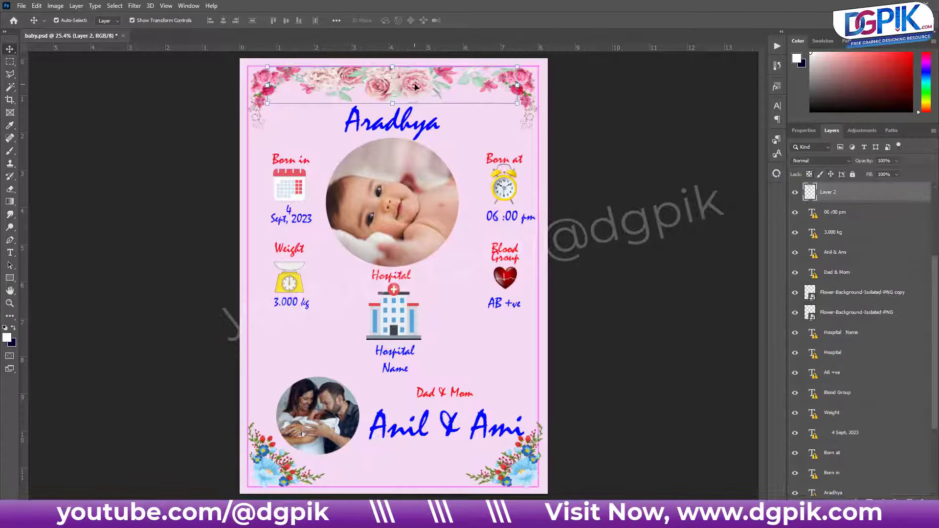
Step: Shift the top flower banner slightly left, undoing a trial move of the corner flowers
{"action": "mouse_move", "coordinate": [415, 87]}
{"action": "left_mouse_down"}
{"action": "mouse_move", "coordinate": [398, 114]}
{"action": "mouse_move", "coordinate": [392, 88]}
{"action": "left_mouse_up"}
{"action": "left_click_drag", "start_coordinate": [256, 99], "coordinate": [275, 131], "text": "alt"}
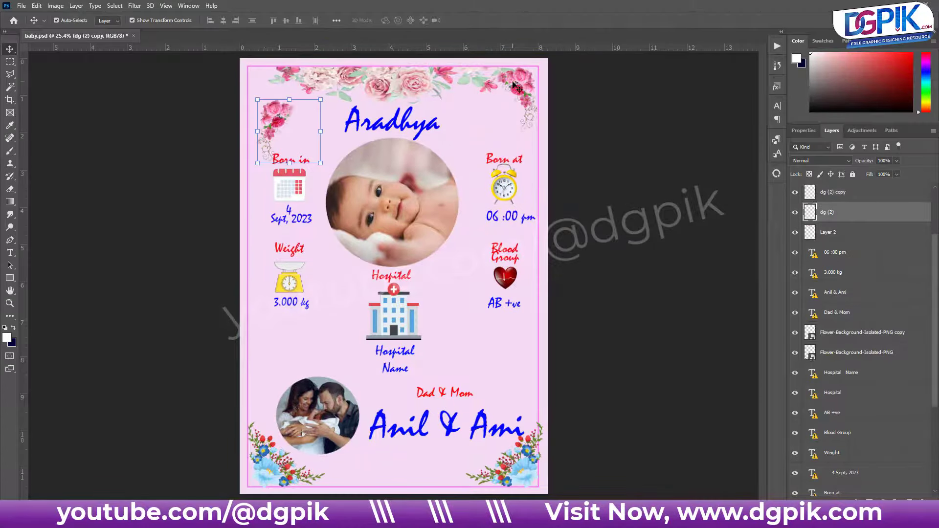
{"action": "key", "text": "ctrl+z"}
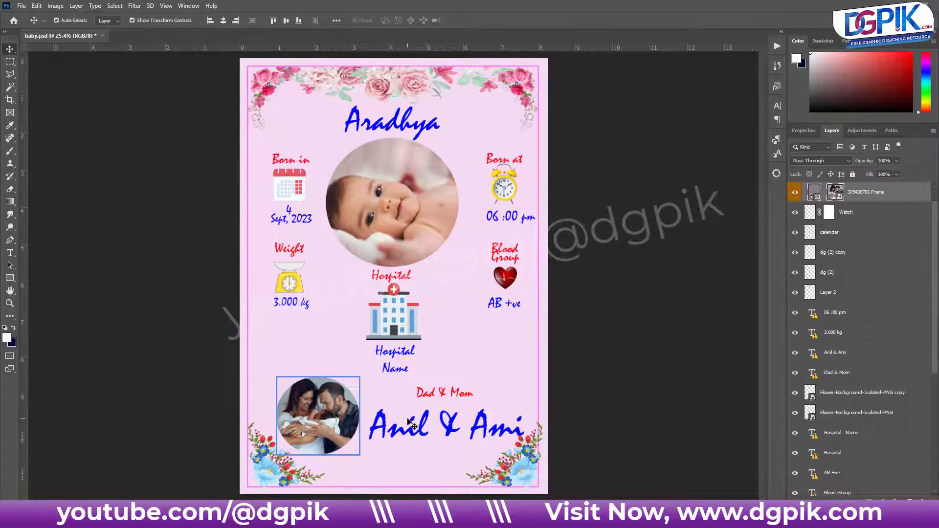
Step: Fill the central circular frame with the dgpik (8) girl-in-white-dress photo after trying other photos
{"action": "left_click", "coordinate": [400, 203], "text": "shift"}
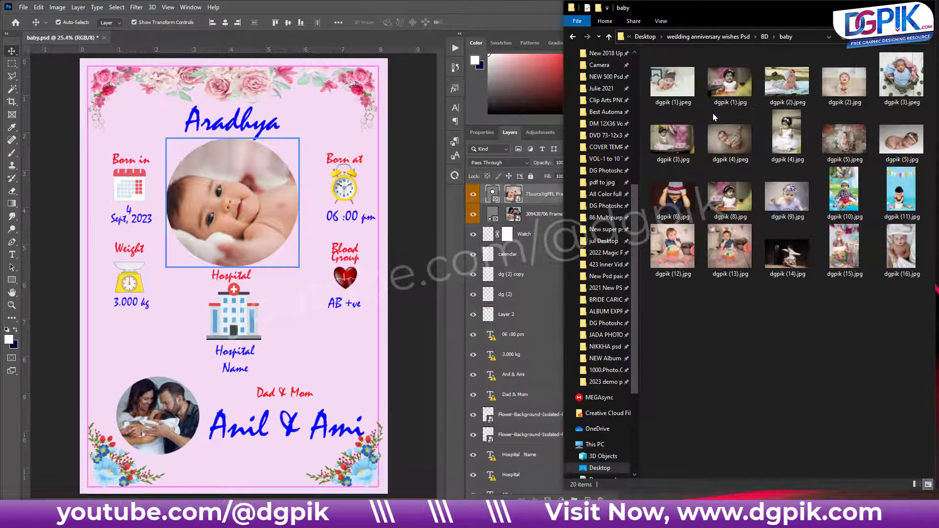
{"action": "mouse_move", "coordinate": [907, 74]}
{"action": "left_mouse_down"}
{"action": "mouse_move", "coordinate": [289, 204]}
{"action": "mouse_move", "coordinate": [236, 199]}
{"action": "left_mouse_up"}
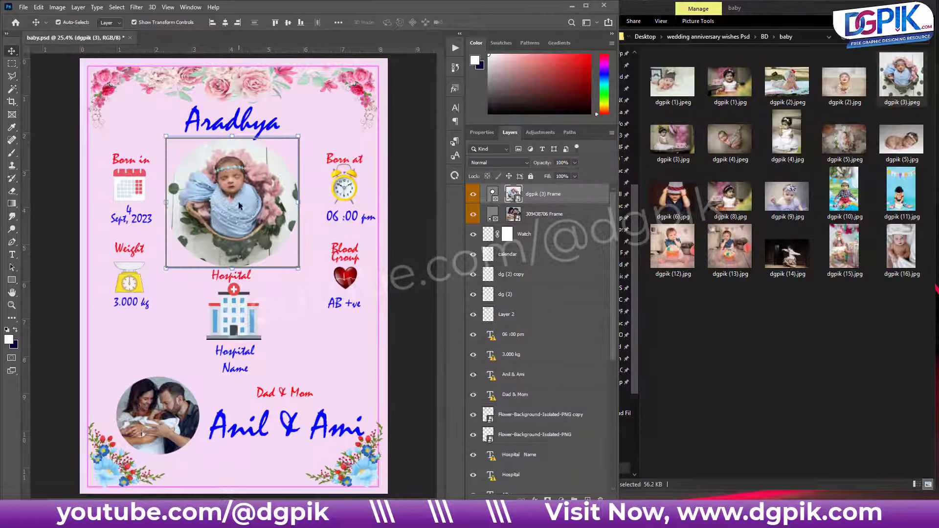
{"action": "mouse_move", "coordinate": [298, 136]}
{"action": "left_mouse_down"}
{"action": "mouse_move", "coordinate": [313, 180]}
{"action": "mouse_move", "coordinate": [372, 123]}
{"action": "left_mouse_up"}
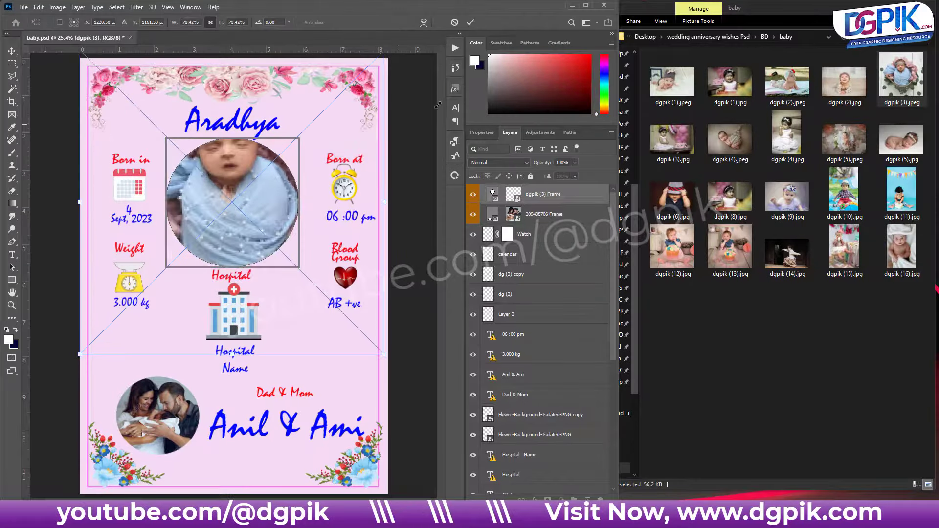
{"action": "left_click", "coordinate": [455, 22]}
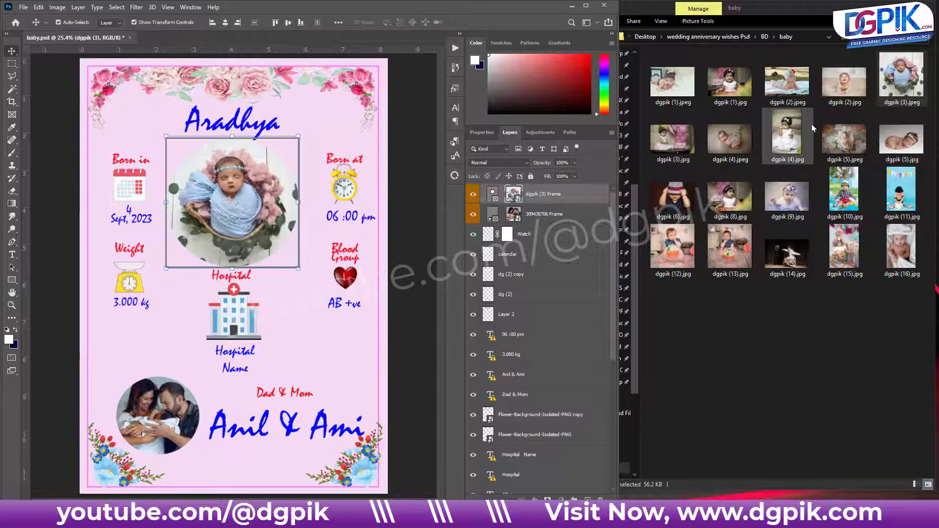
{"action": "left_click_drag", "start_coordinate": [520, 174], "coordinate": [265, 211]}
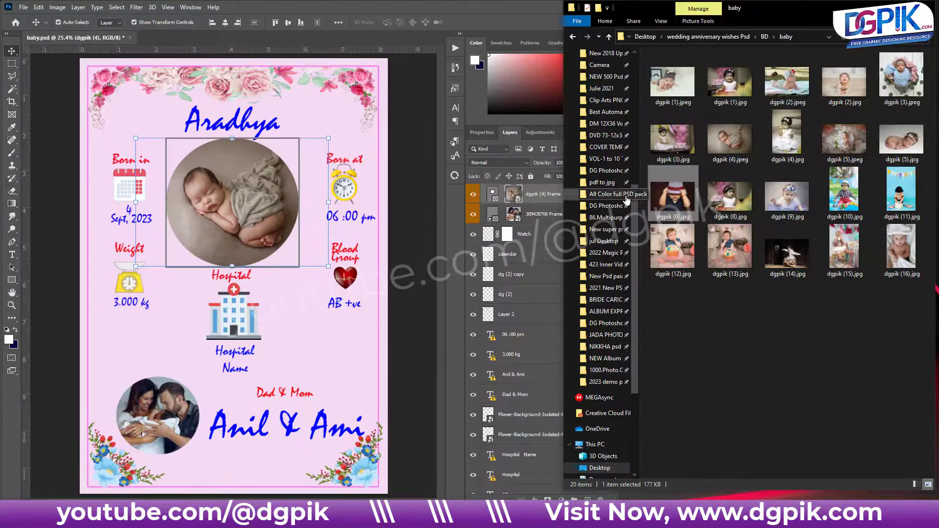
{"action": "left_click_drag", "start_coordinate": [730, 196], "coordinate": [244, 203]}
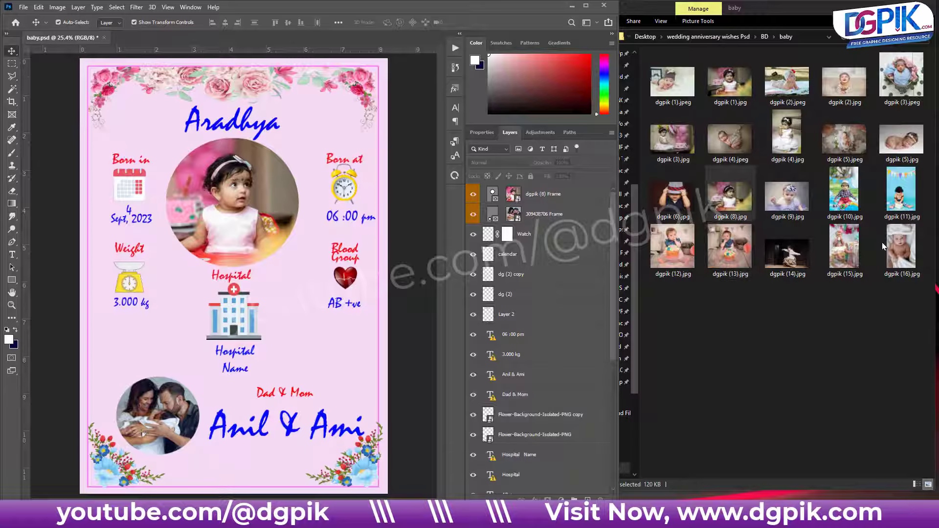
Step: Cancel a trial dgpik (16) photo in the parents' circle and maximize Photoshop
{"action": "mouse_move", "coordinate": [902, 247]}
{"action": "left_mouse_down"}
{"action": "mouse_move", "coordinate": [126, 425]}
{"action": "mouse_move", "coordinate": [160, 423]}
{"action": "left_mouse_up"}
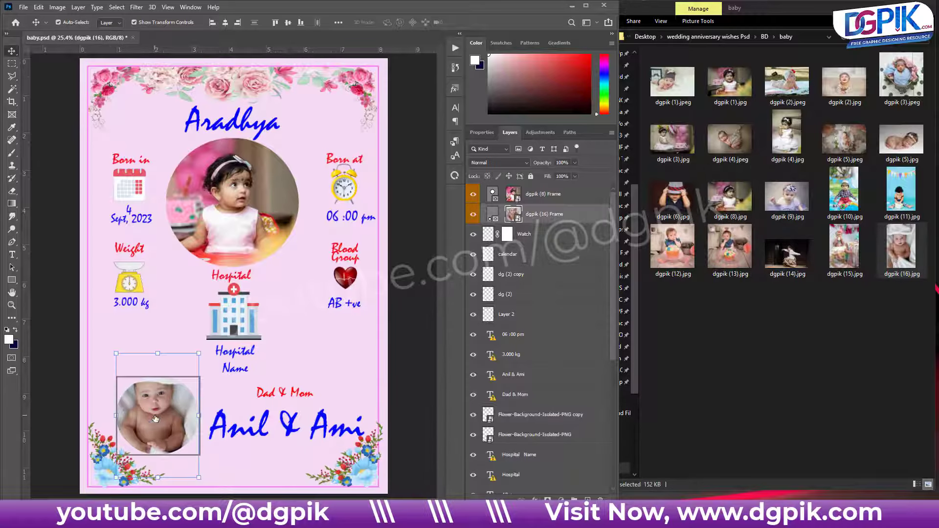
{"action": "key", "text": "Escape"}
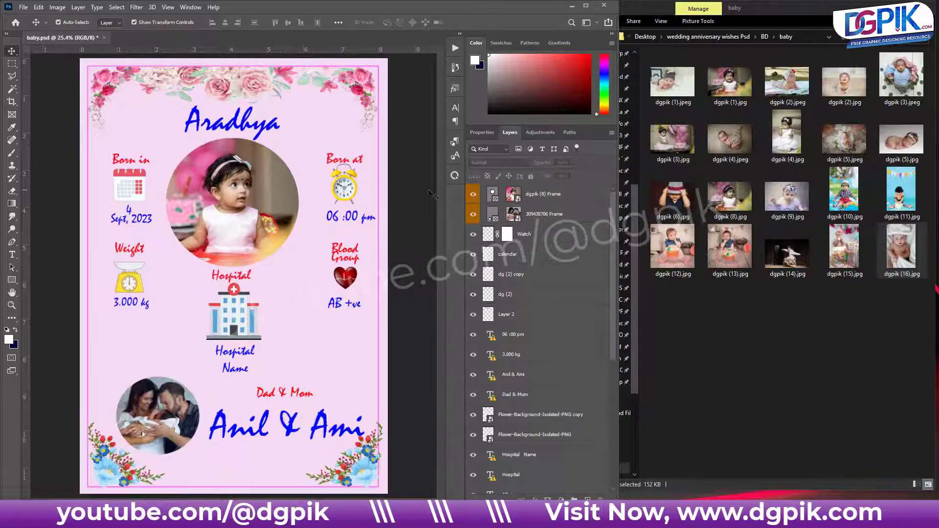
{"action": "left_click", "coordinate": [585, 7]}
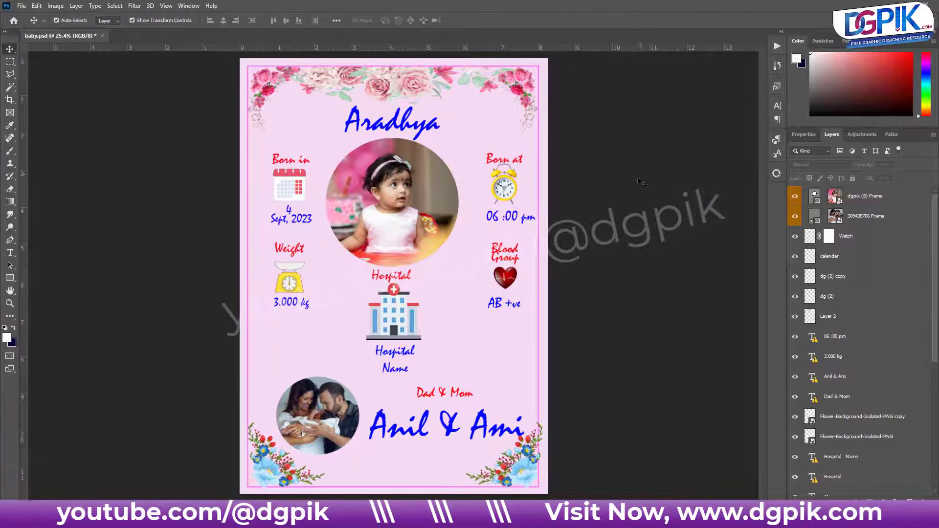
Step: Put the parents photo frame layer into its own visible group
{"action": "left_click", "coordinate": [436, 194]}
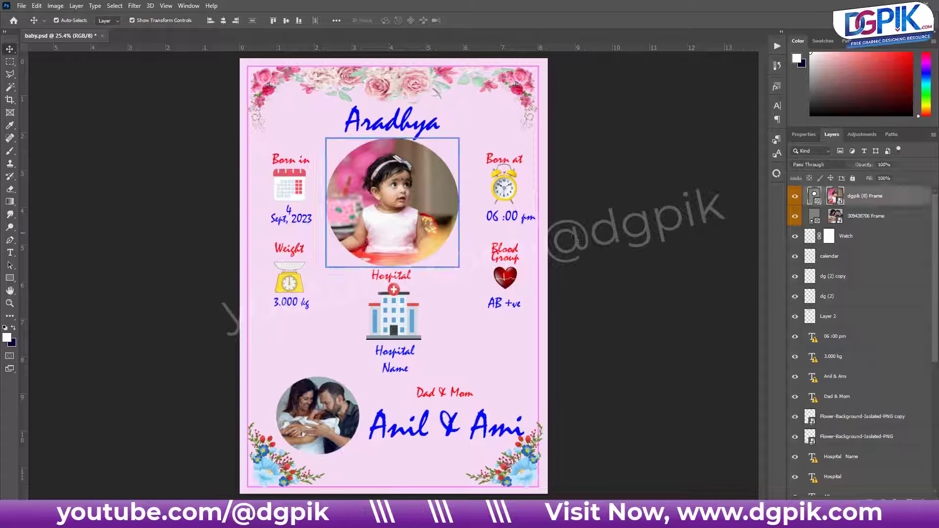
{"action": "left_click", "coordinate": [907, 217]}
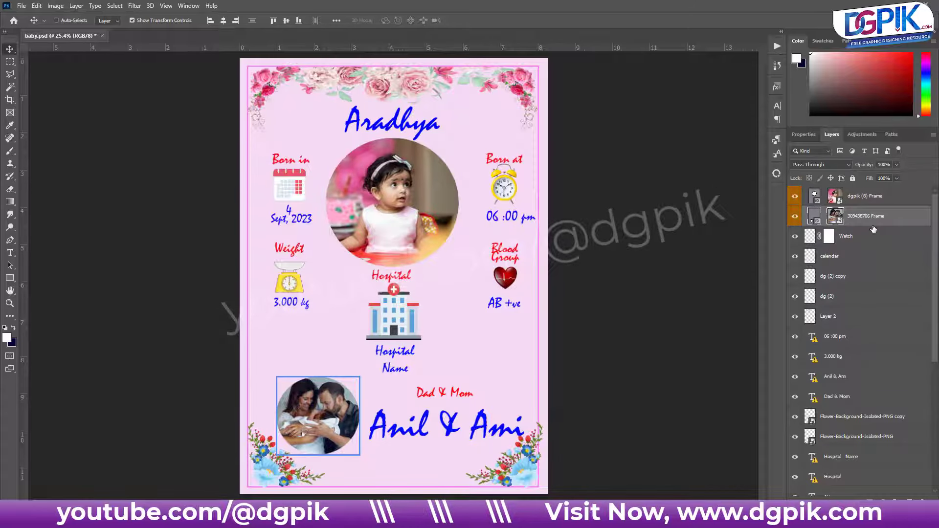
{"action": "key", "text": "ctrl+g"}
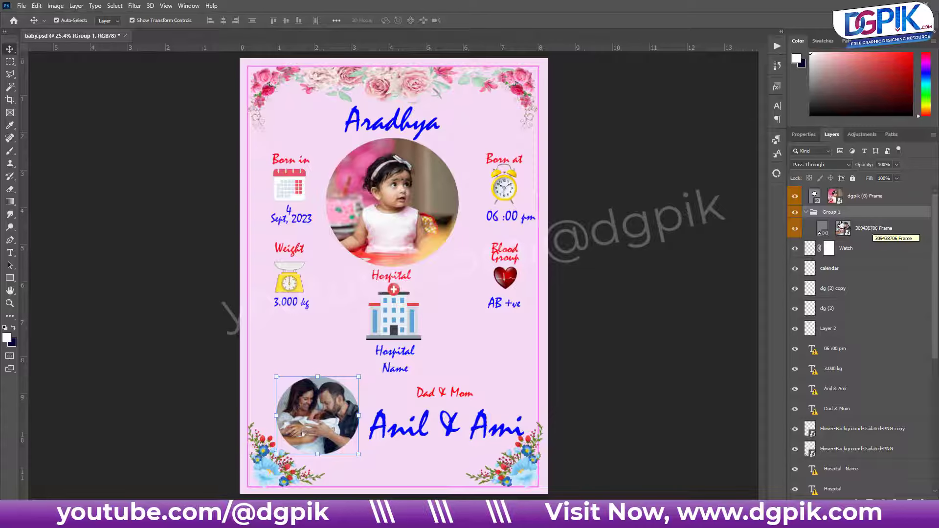
{"action": "left_click", "coordinate": [807, 212]}
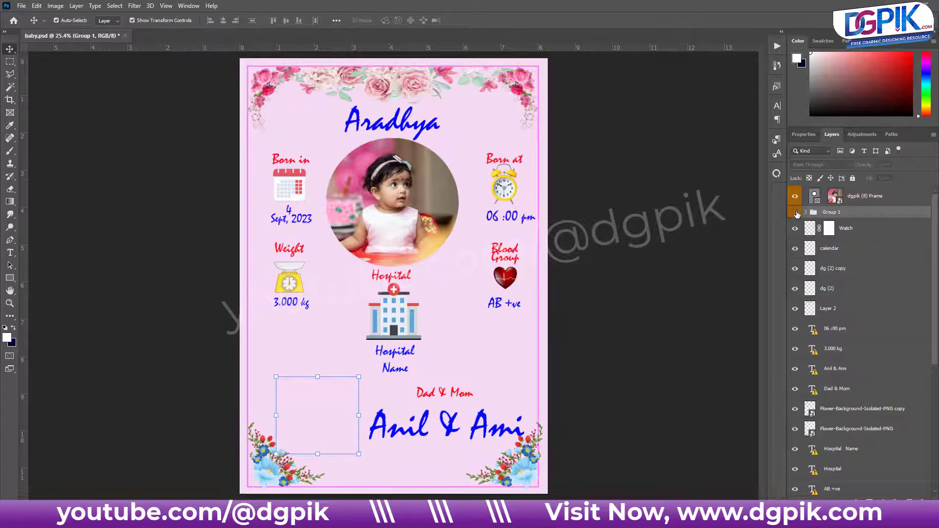
{"action": "left_click", "coordinate": [795, 212]}
{"action": "left_click", "coordinate": [806, 212]}
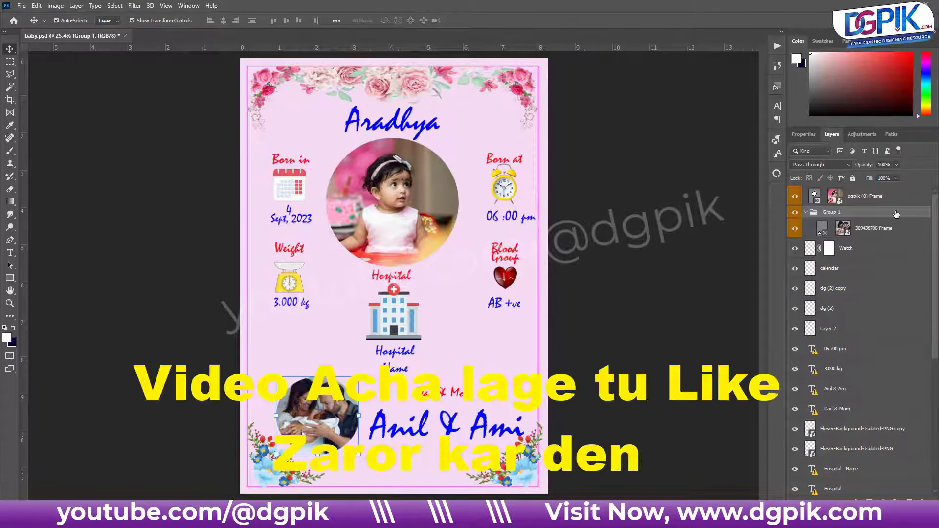
Step: Add a fully opaque magenta Stroke effect to the parents photo group
{"action": "right_click", "coordinate": [898, 213]}
{"action": "left_click", "coordinate": [846, 123]}
{"action": "left_click", "coordinate": [532, 198]}
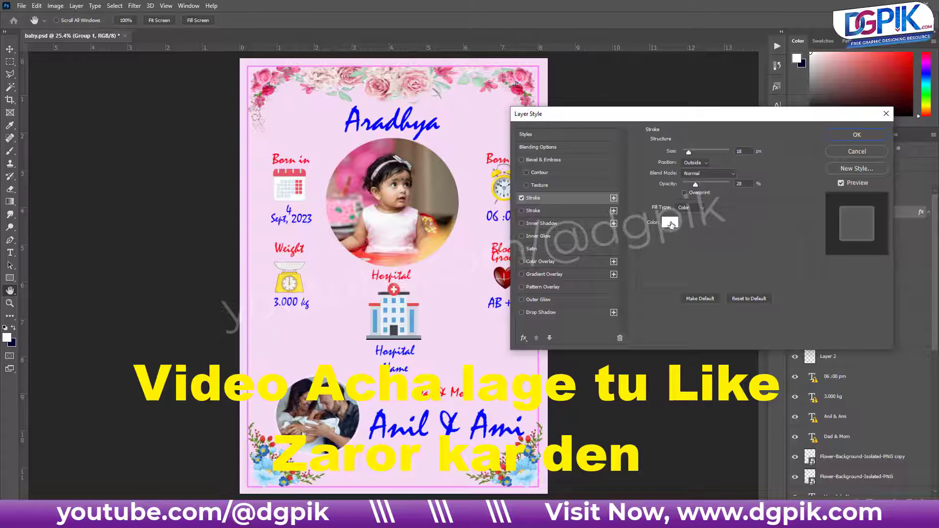
{"action": "left_click_drag", "start_coordinate": [696, 183], "coordinate": [758, 189]}
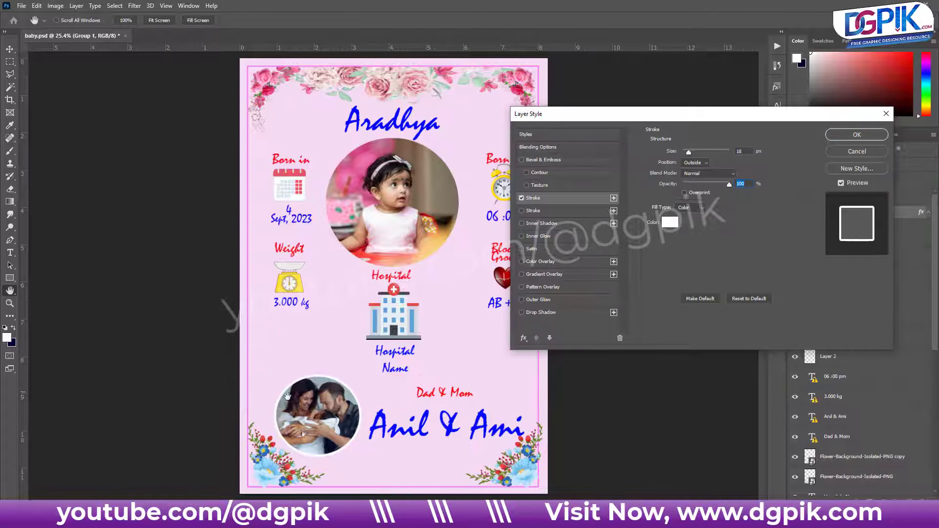
{"action": "left_click", "coordinate": [670, 222]}
{"action": "left_click", "coordinate": [727, 153]}
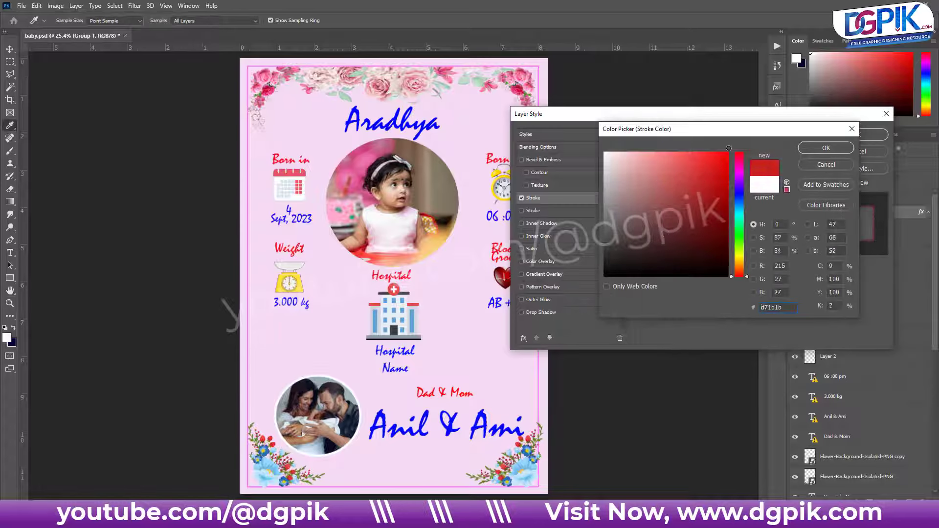
{"action": "left_click", "coordinate": [741, 165]}
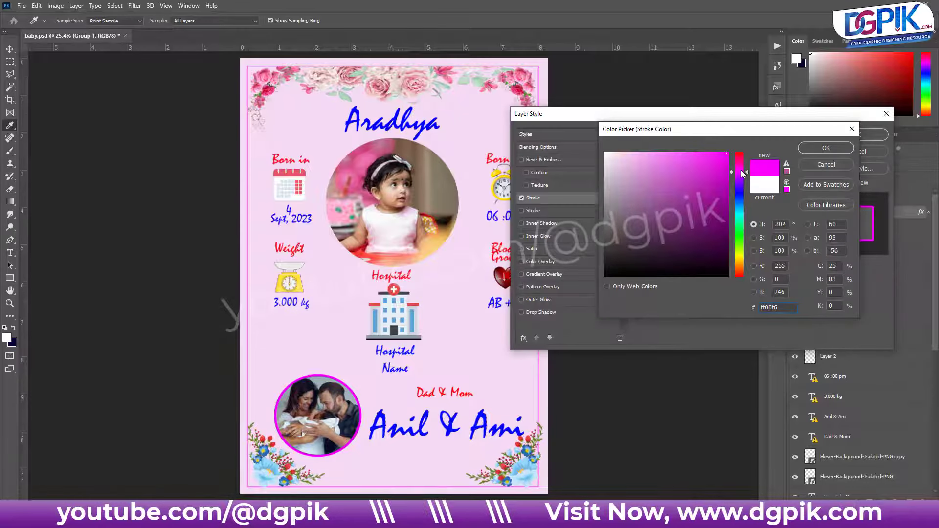
{"action": "left_click_drag", "start_coordinate": [745, 182], "coordinate": [739, 270]}
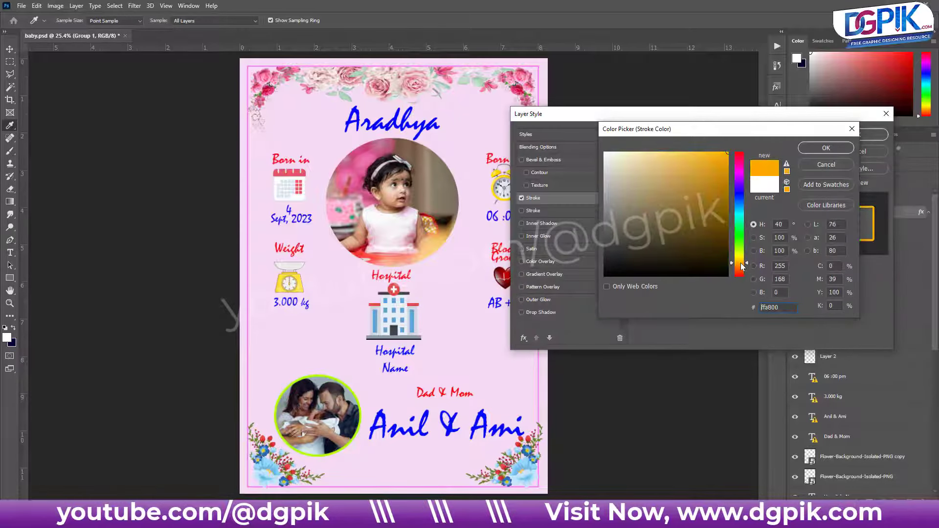
{"action": "left_click", "coordinate": [331, 360]}
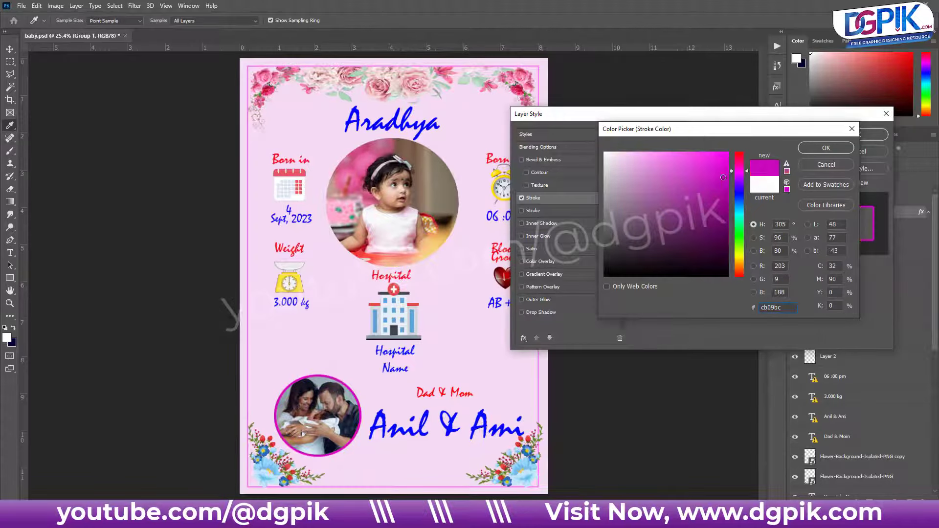
{"action": "left_click", "coordinate": [827, 148]}
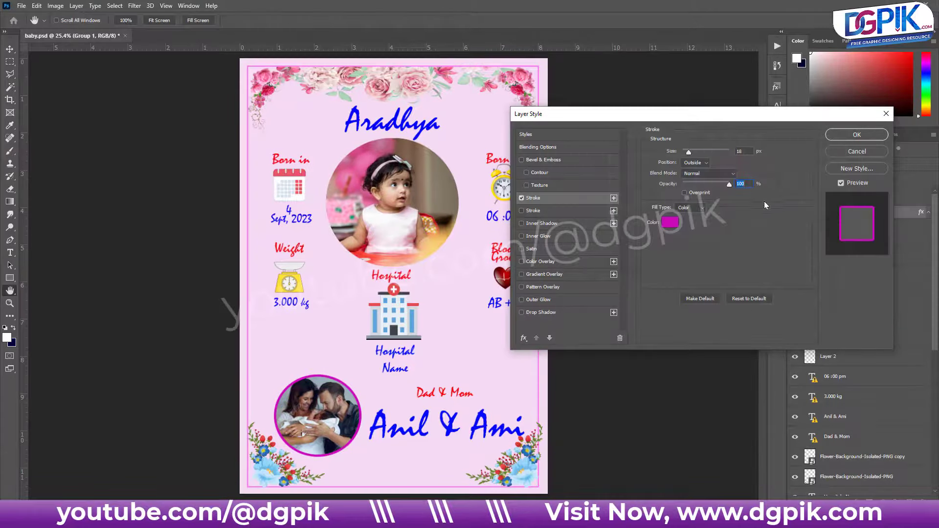
Step: Add second and third strokes, disable the first, and fade the second to zero opacity
{"action": "left_click", "coordinate": [522, 212]}
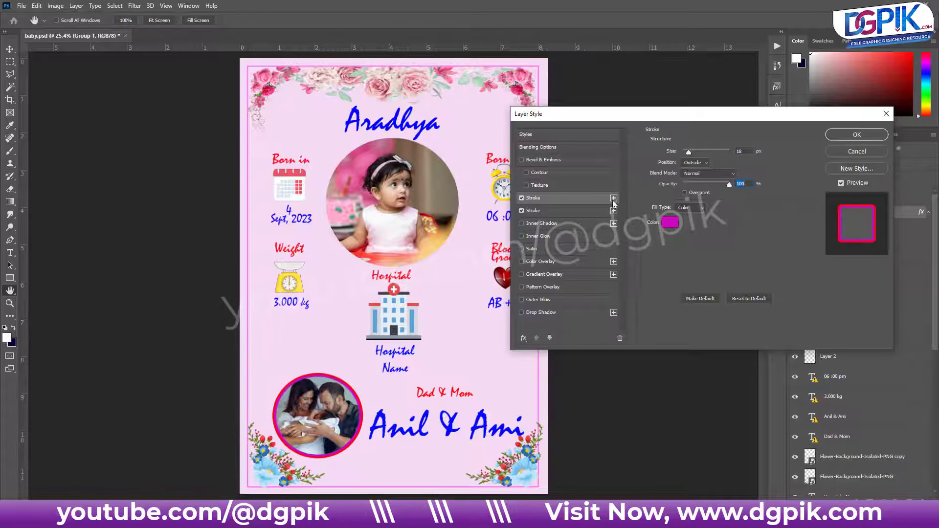
{"action": "left_click", "coordinate": [551, 198]}
{"action": "left_click", "coordinate": [613, 198]}
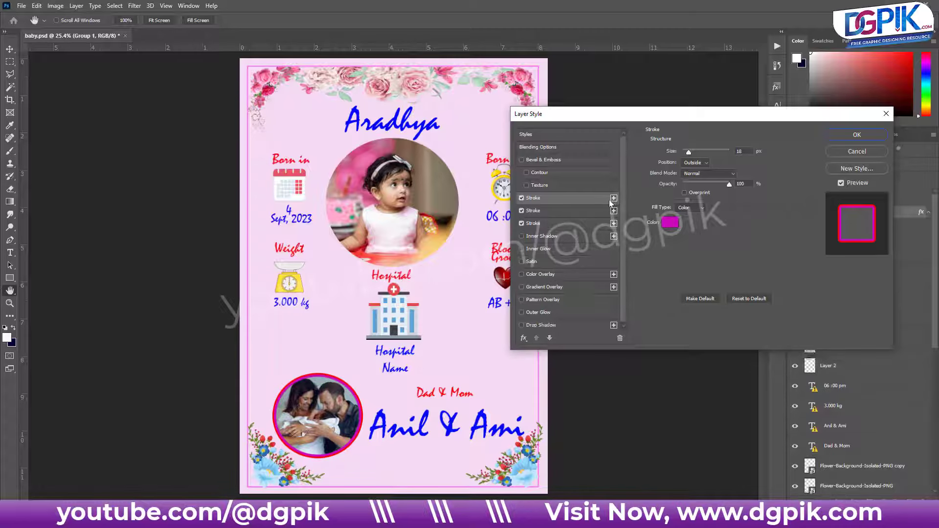
{"action": "left_click", "coordinate": [521, 198]}
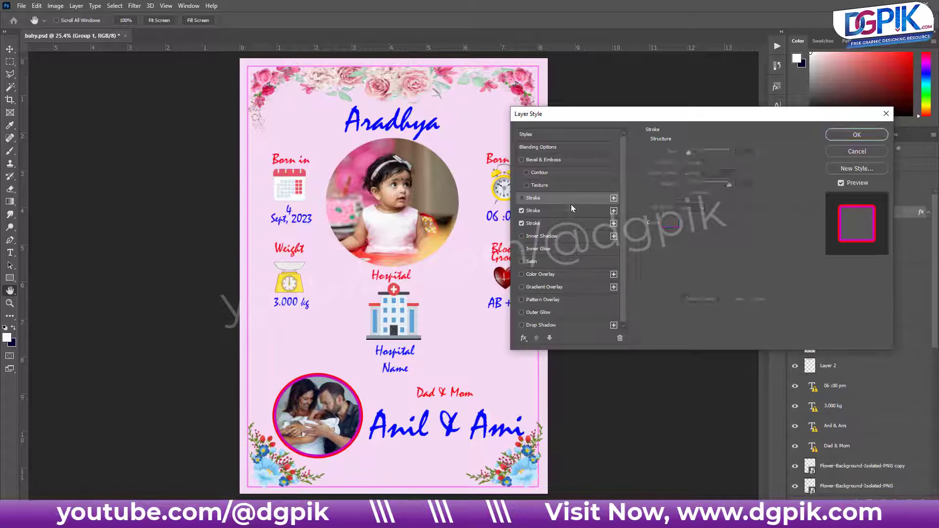
{"action": "left_click", "coordinate": [574, 215]}
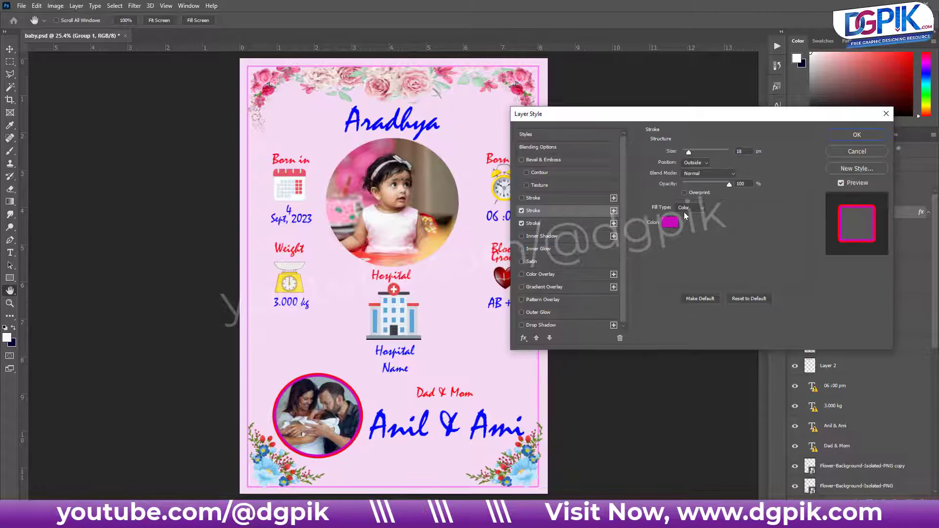
{"action": "mouse_move", "coordinate": [727, 184]}
{"action": "left_mouse_down"}
{"action": "mouse_move", "coordinate": [670, 187]}
{"action": "mouse_move", "coordinate": [760, 190]}
{"action": "mouse_move", "coordinate": [639, 186]}
{"action": "left_mouse_up"}
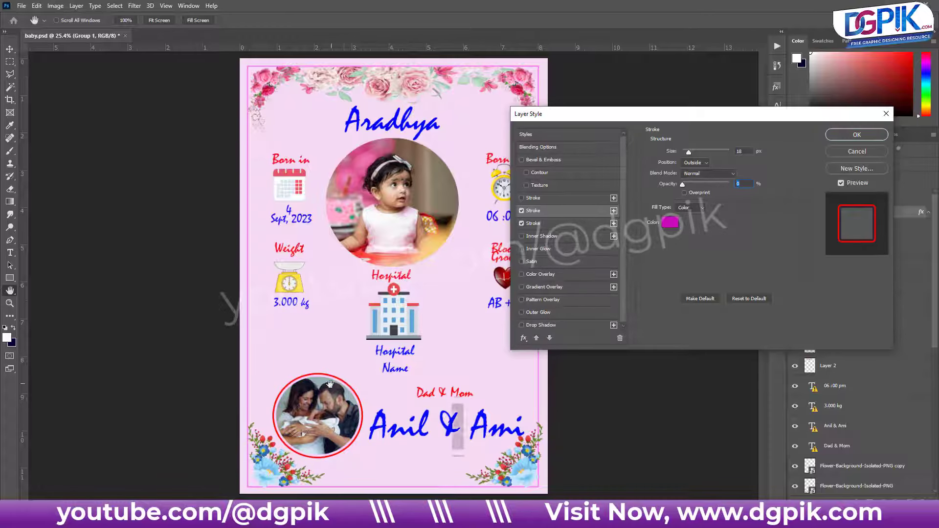
{"action": "scroll", "coordinate": [330, 384], "scroll_direction": "up", "scroll_amount": 5}
{"action": "mouse_move", "coordinate": [729, 185]}
{"action": "left_mouse_down"}
{"action": "mouse_move", "coordinate": [678, 181]}
{"action": "mouse_move", "coordinate": [774, 183]}
{"action": "mouse_move", "coordinate": [682, 184]}
{"action": "left_mouse_up"}
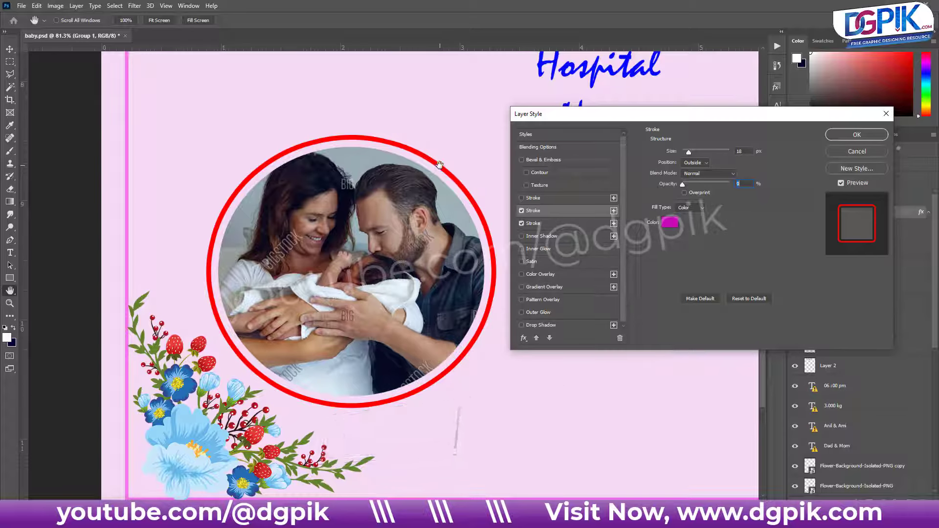
Step: Make the third stroke a 32 px blue ring around the parents' photo
{"action": "left_click", "coordinate": [546, 222]}
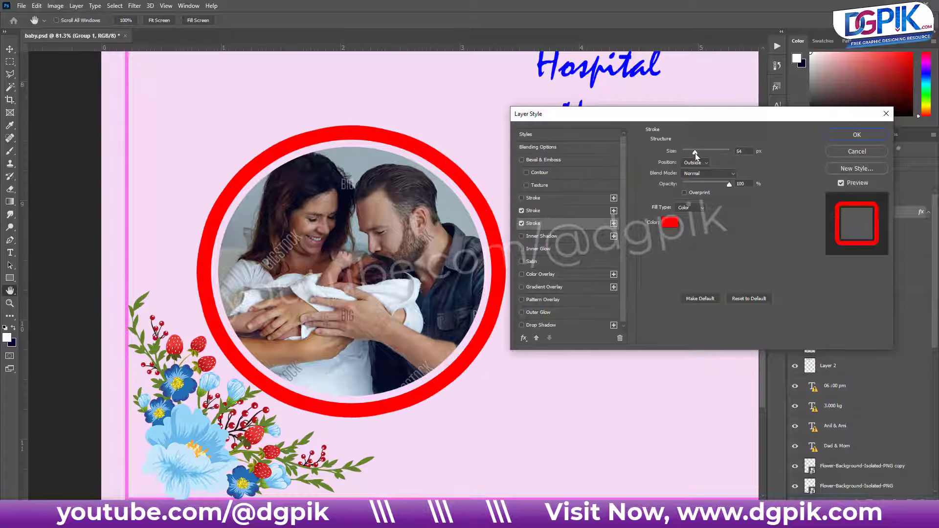
{"action": "left_click_drag", "start_coordinate": [692, 156], "coordinate": [691, 154]}
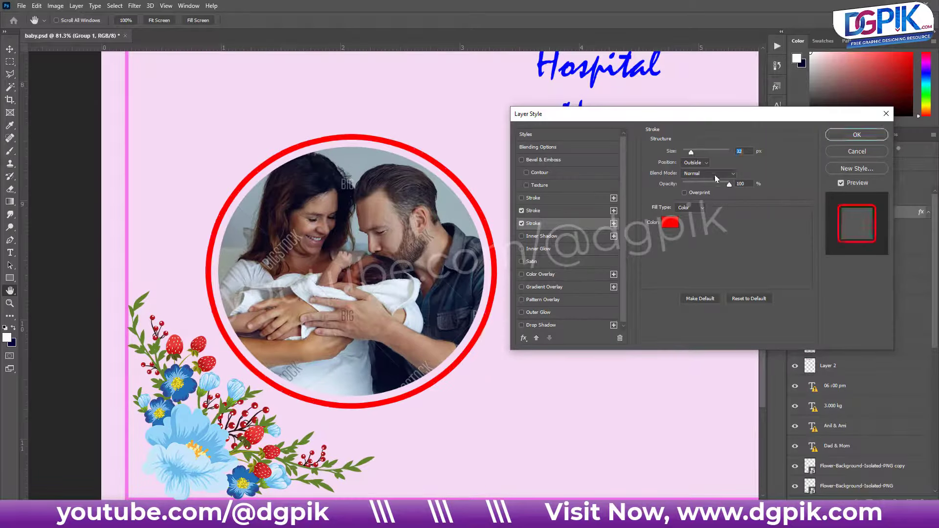
{"action": "left_click", "coordinate": [671, 224]}
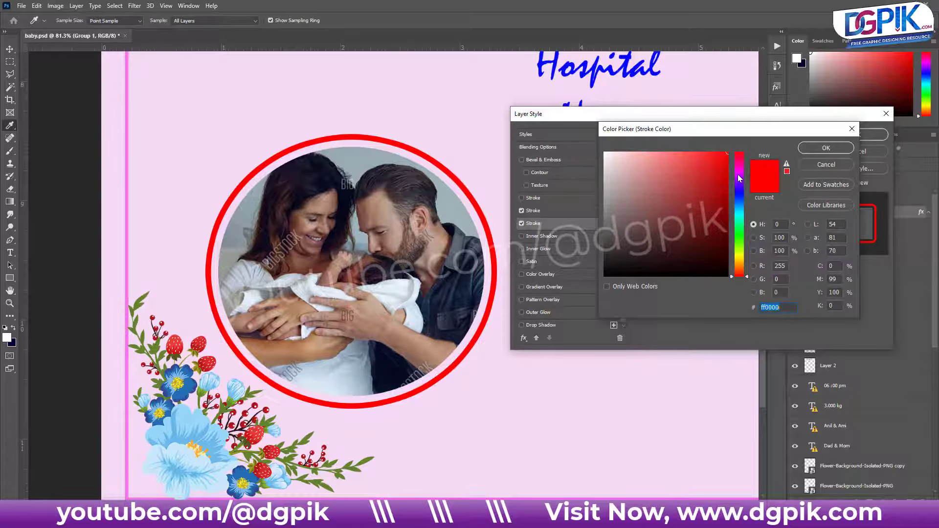
{"action": "left_click_drag", "start_coordinate": [739, 178], "coordinate": [740, 206]}
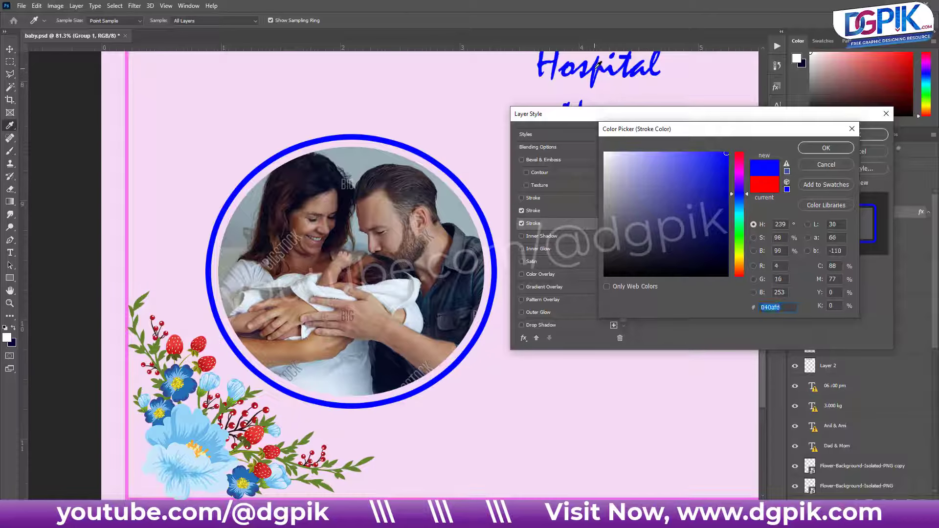
{"action": "left_click", "coordinate": [815, 147]}
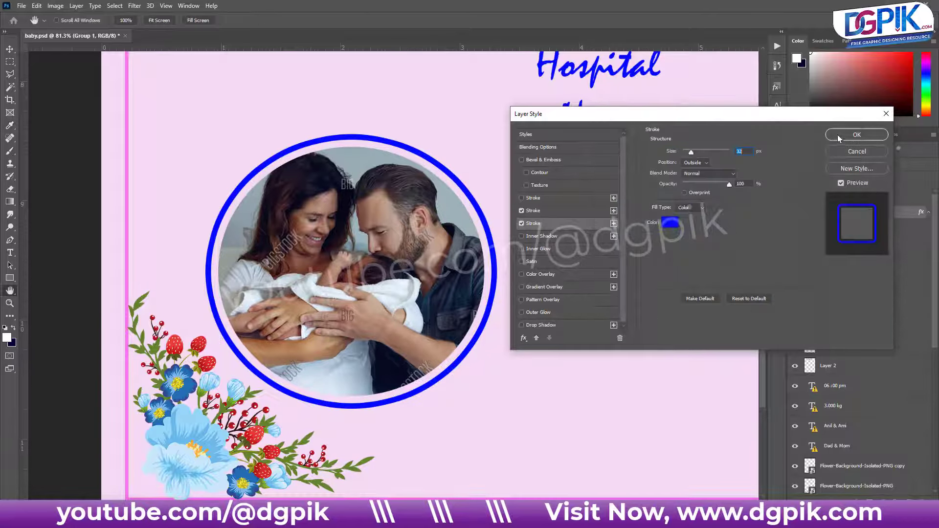
Step: Copy the parents group's blue ring style and paste it onto a new group for the baby photo
{"action": "left_click", "coordinate": [838, 134]}
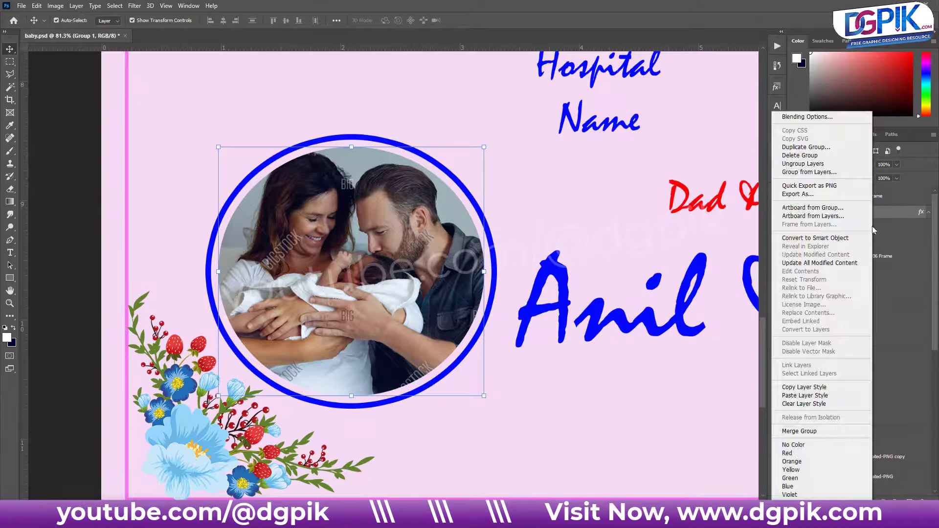
{"action": "left_click", "coordinate": [813, 388]}
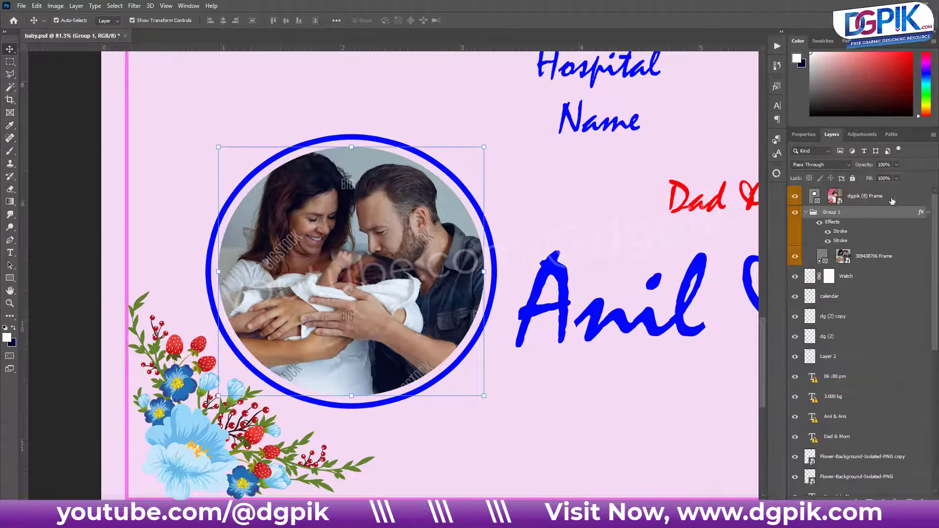
{"action": "left_click", "coordinate": [902, 197]}
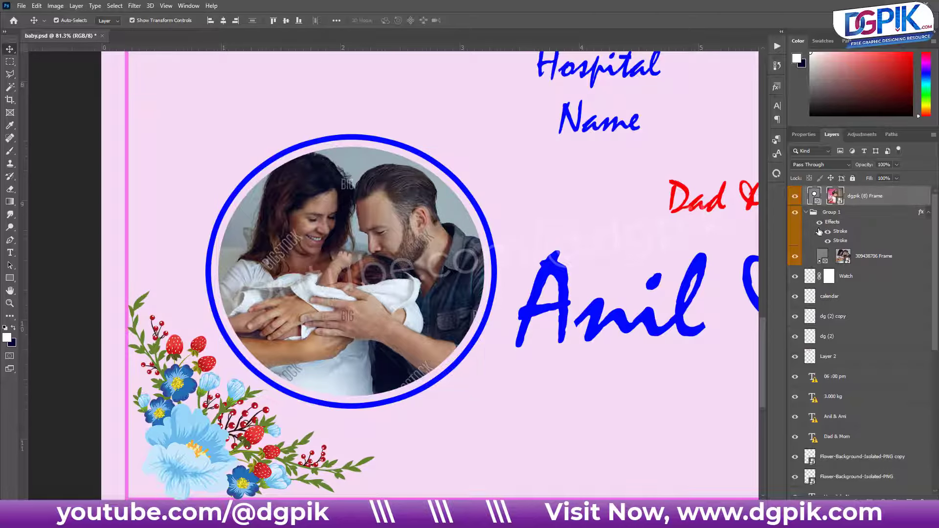
{"action": "key", "text": "ctrl+0"}
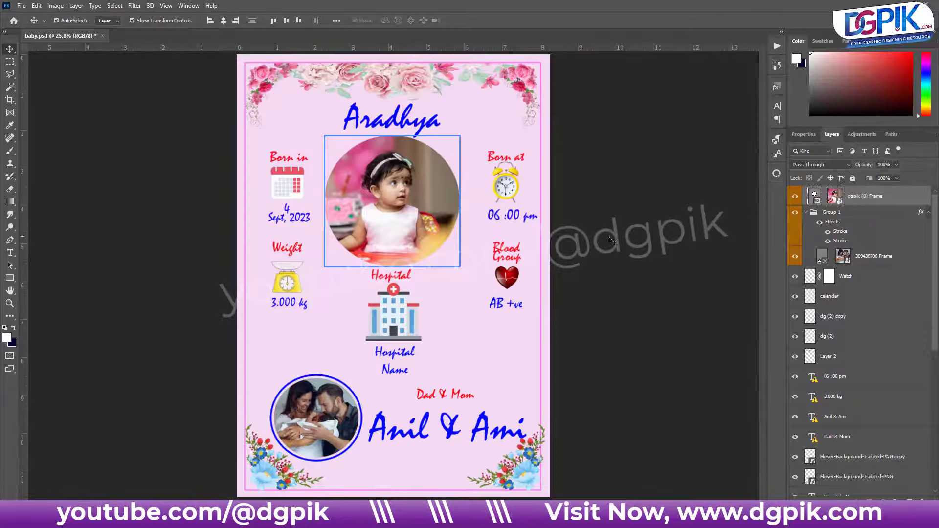
{"action": "key", "text": "ctrl+g"}
{"action": "right_click", "coordinate": [905, 194]}
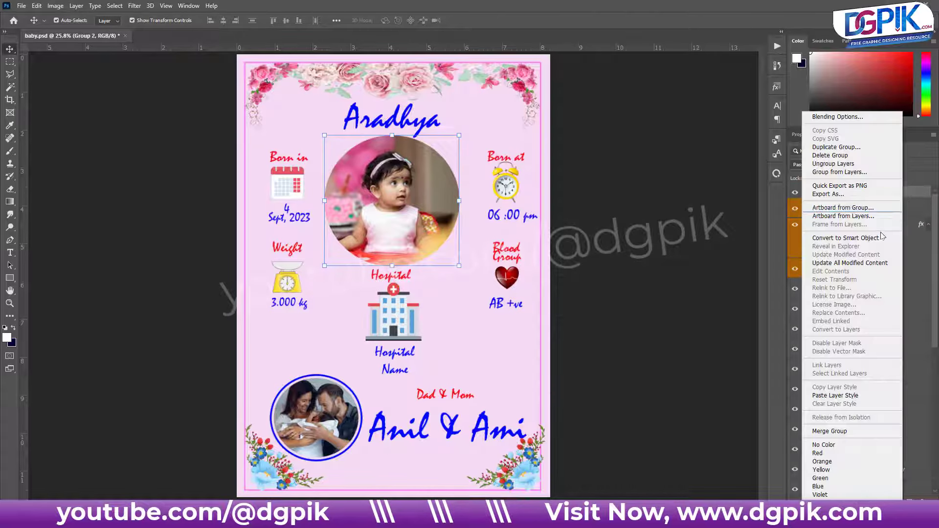
{"action": "left_click", "coordinate": [832, 394]}
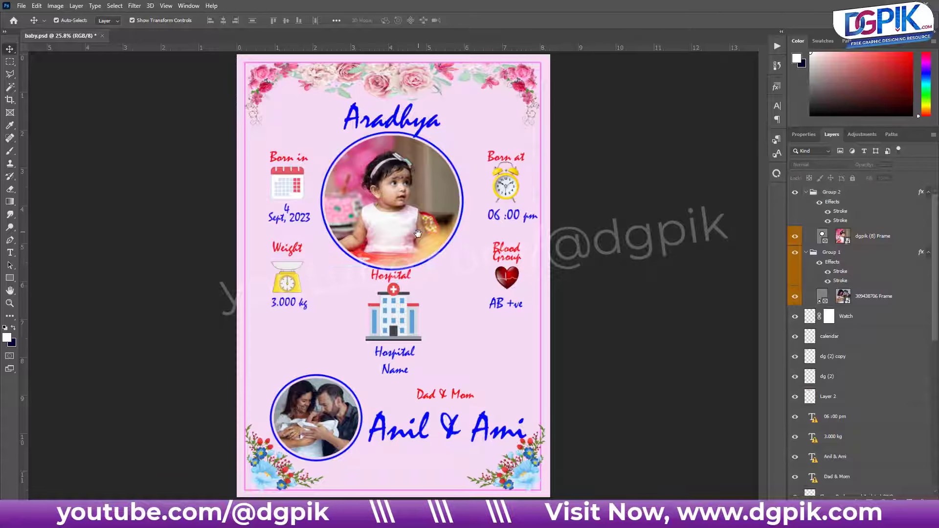
{"action": "scroll", "coordinate": [419, 240], "scroll_direction": "down", "scroll_amount": 3}
{"action": "scroll", "coordinate": [419, 240], "scroll_direction": "up", "scroll_amount": 3}
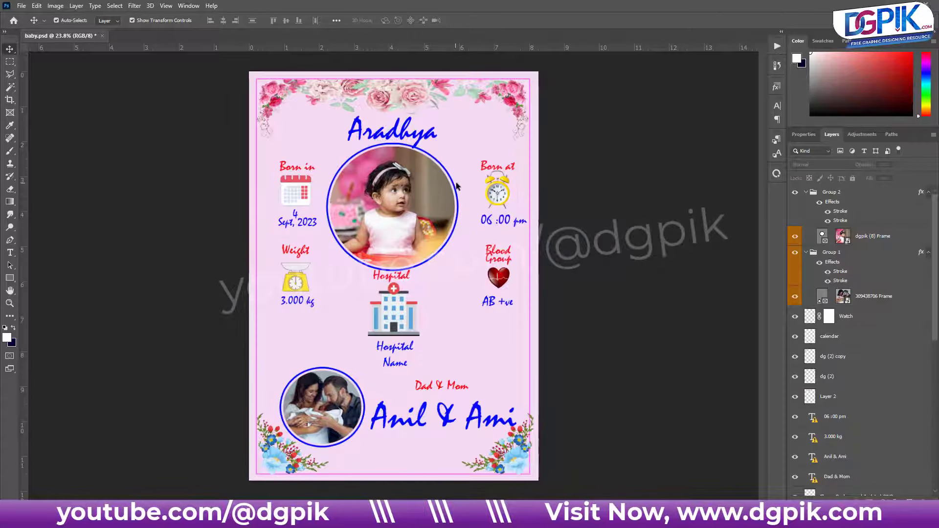
Step: Toggle the family photo's outline effects off and back on, keeping its blue ring
{"action": "left_click", "coordinate": [820, 265]}
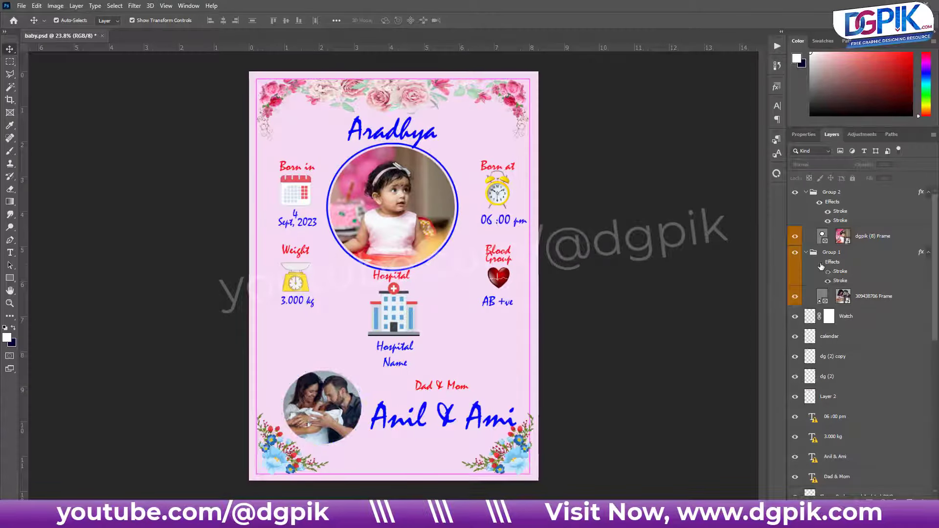
{"action": "left_click", "coordinate": [820, 202]}
{"action": "left_click", "coordinate": [820, 263]}
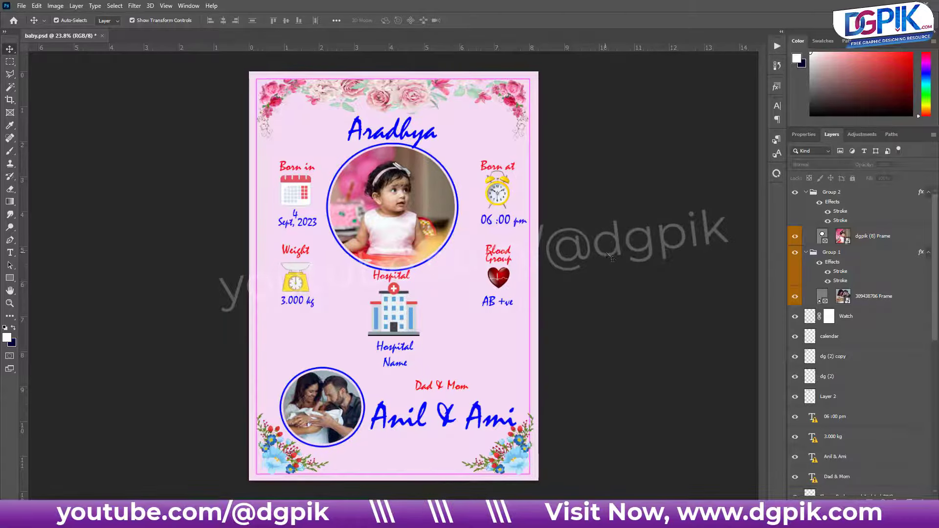
Step: Zoom in to check the clock, heart, scale and hospital icons, centring the hospital icon
{"action": "left_click", "coordinate": [333, 204], "text": "ctrl"}
{"action": "left_click_drag", "start_coordinate": [332, 204], "coordinate": [312, 205]}
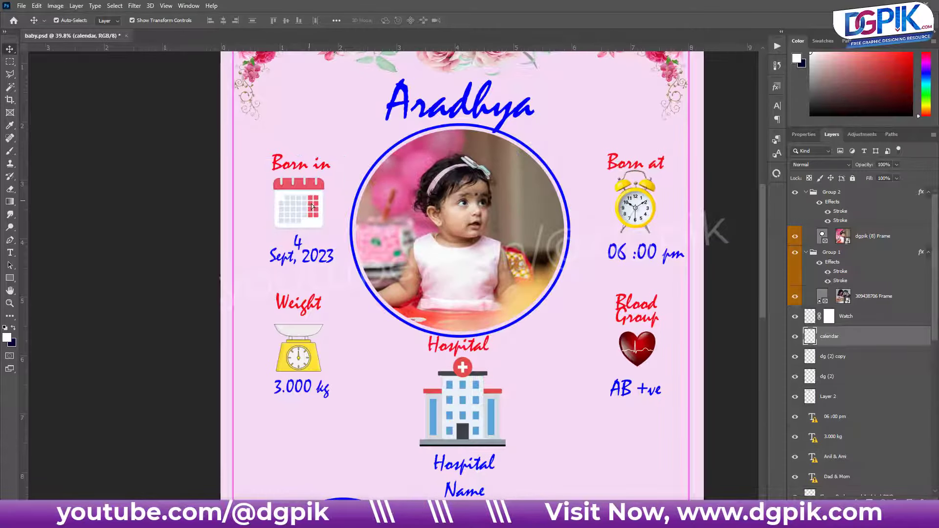
{"action": "left_click", "coordinate": [635, 208]}
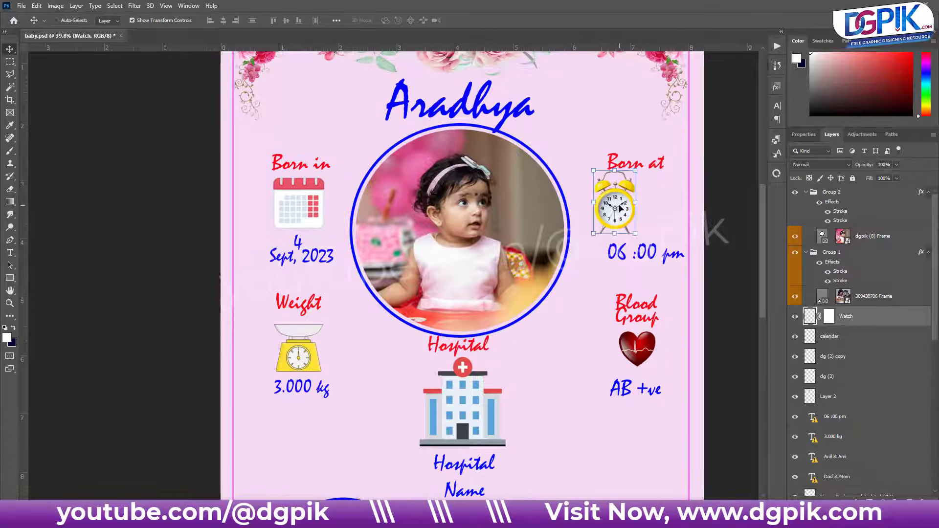
{"action": "left_click", "coordinate": [641, 359]}
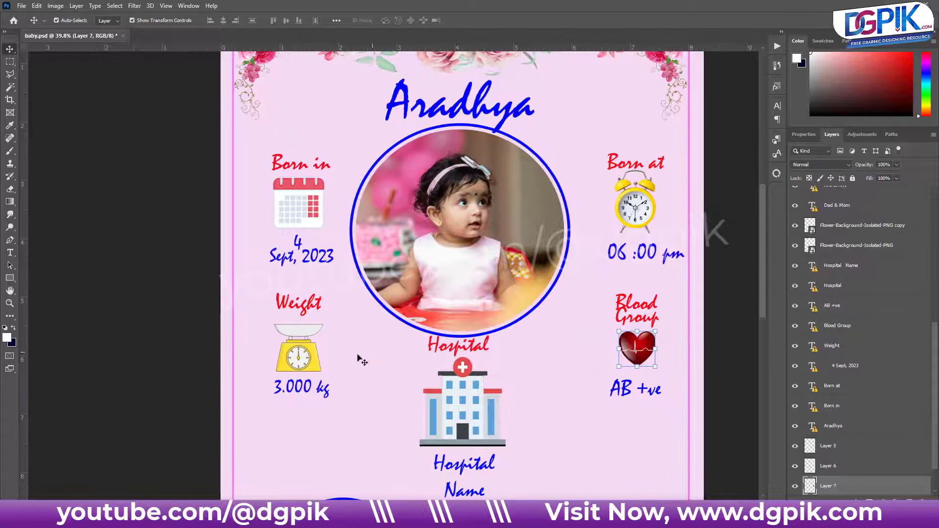
{"action": "left_click", "coordinate": [321, 363]}
{"action": "left_click_drag", "start_coordinate": [479, 412], "coordinate": [494, 412]}
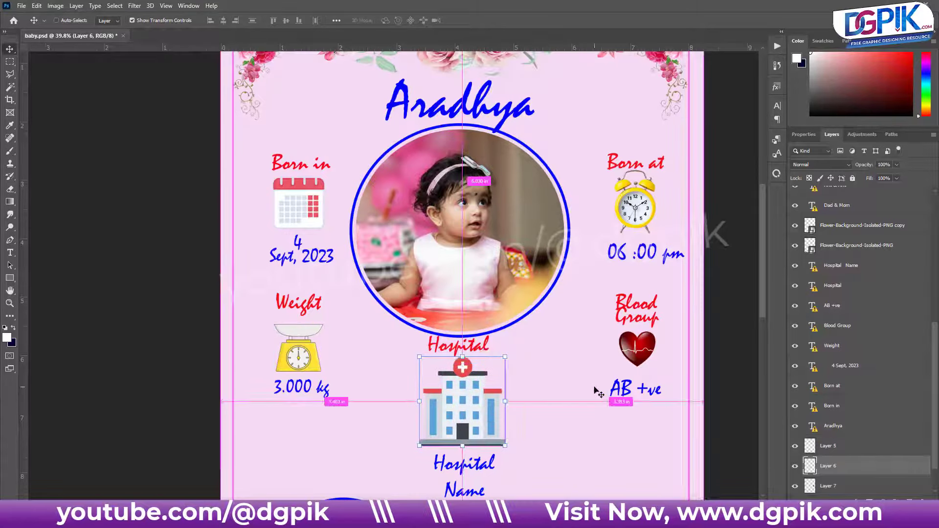
{"action": "key", "text": "ctrl+0"}
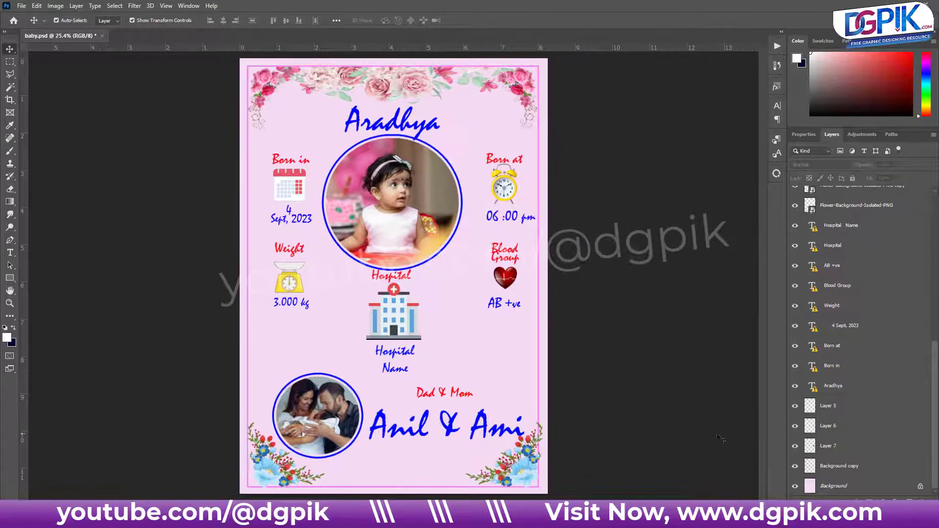
Step: Reopen the Aradhya title's missing Mistral font warning without replacing the font
{"action": "left_click", "coordinate": [421, 126]}
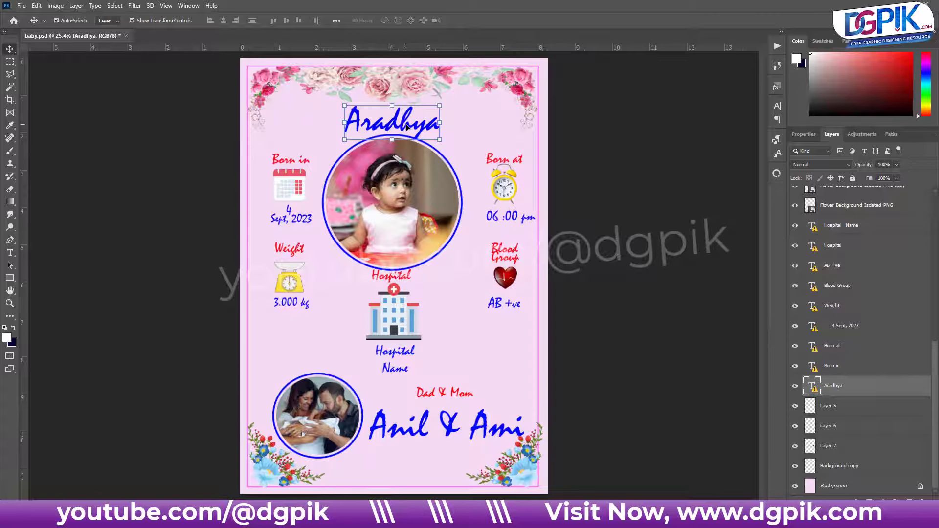
{"action": "double_click", "coordinate": [406, 126]}
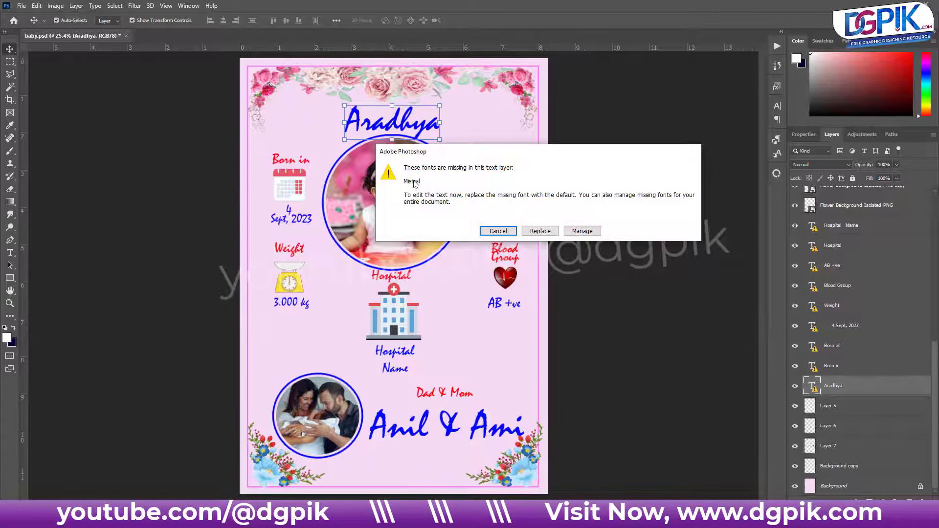
{"action": "left_click", "coordinate": [540, 230]}
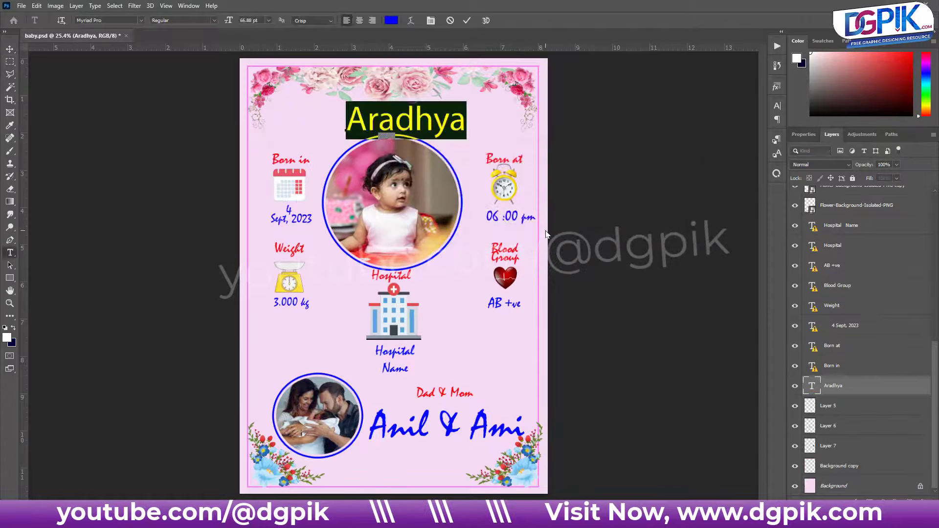
{"action": "left_click", "coordinate": [450, 20]}
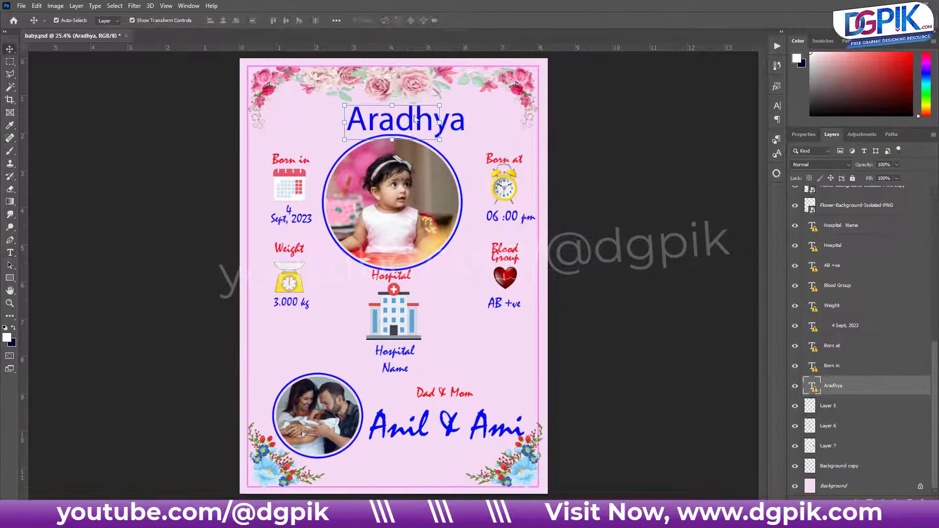
{"action": "double_click", "coordinate": [394, 125]}
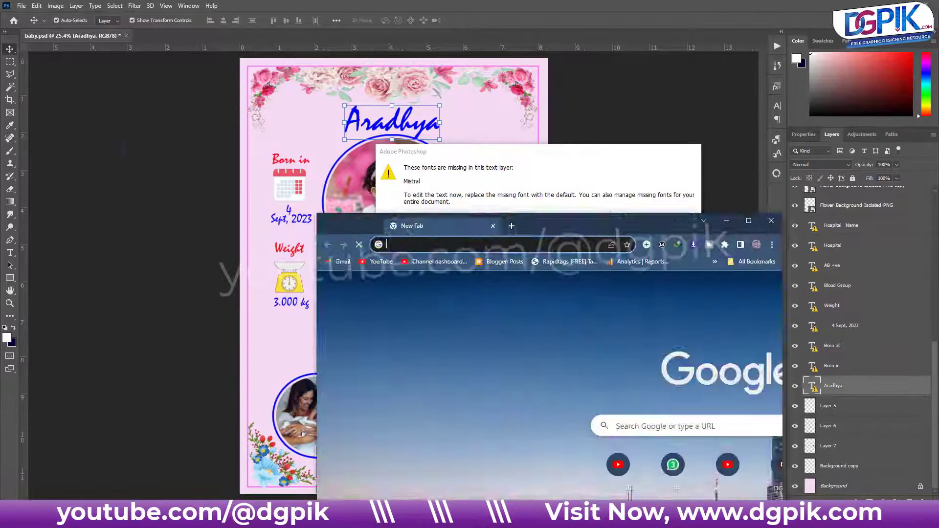
Step: Search Google for the mistral font in a maximized Chrome window
{"action": "left_click_drag", "start_coordinate": [426, 222], "coordinate": [428, 223]}
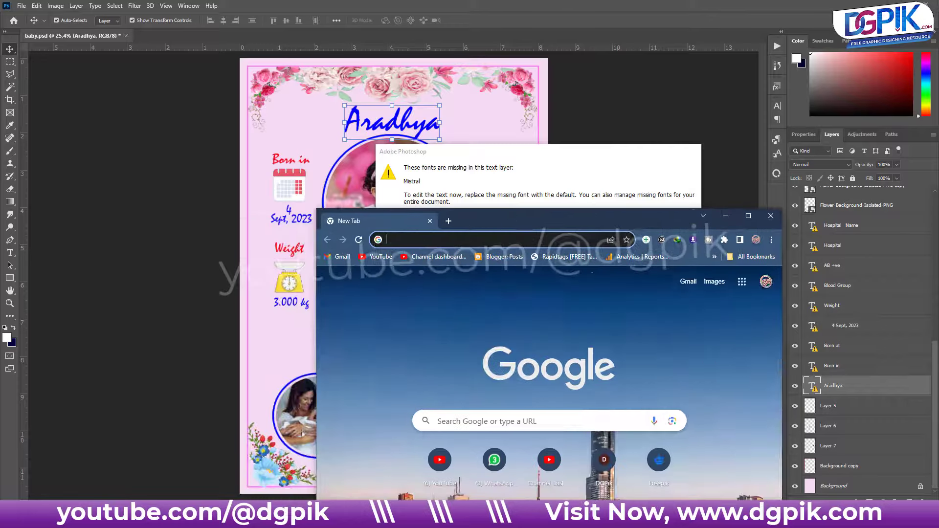
{"action": "left_click", "coordinate": [454, 240]}
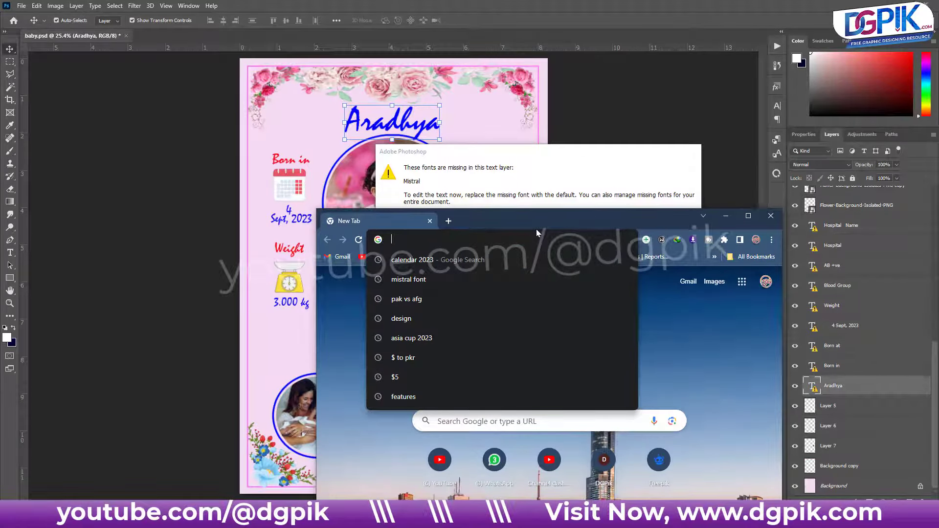
{"action": "type", "text": "mistral font"}
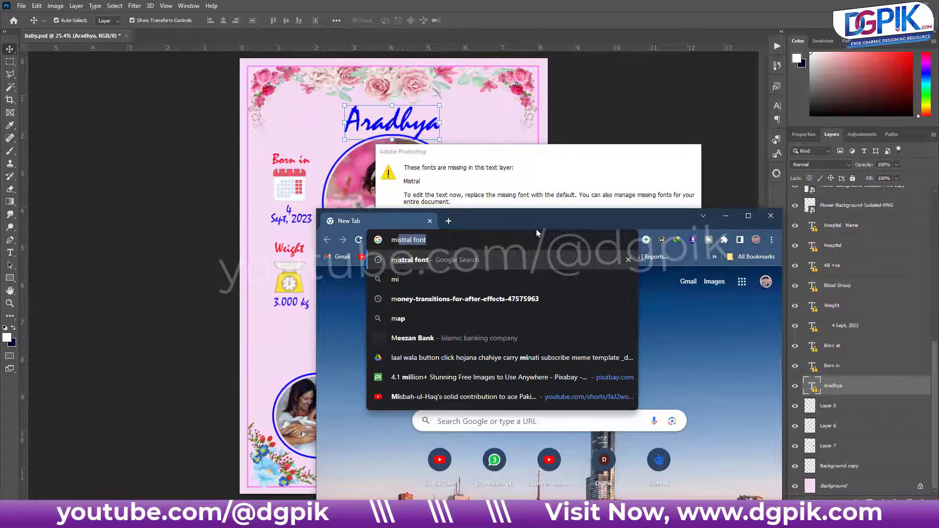
{"action": "left_click", "coordinate": [411, 261]}
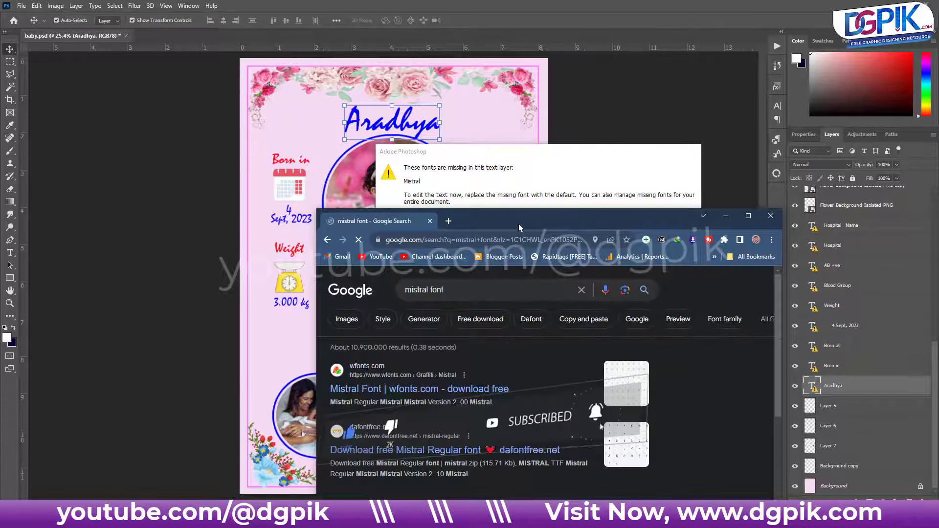
{"action": "double_click", "coordinate": [518, 221]}
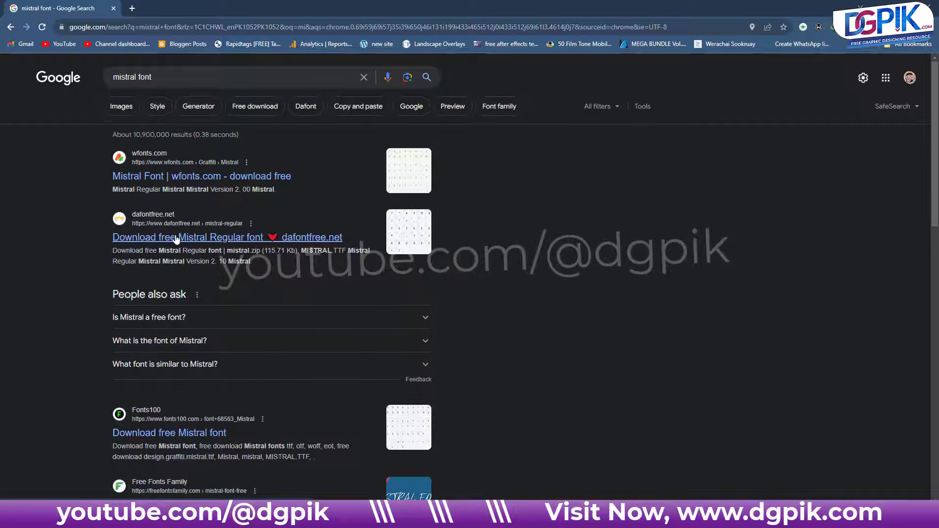
Step: Download the Mistral Regular TTF file from the dafontfree.net page
{"action": "left_click", "coordinate": [191, 243]}
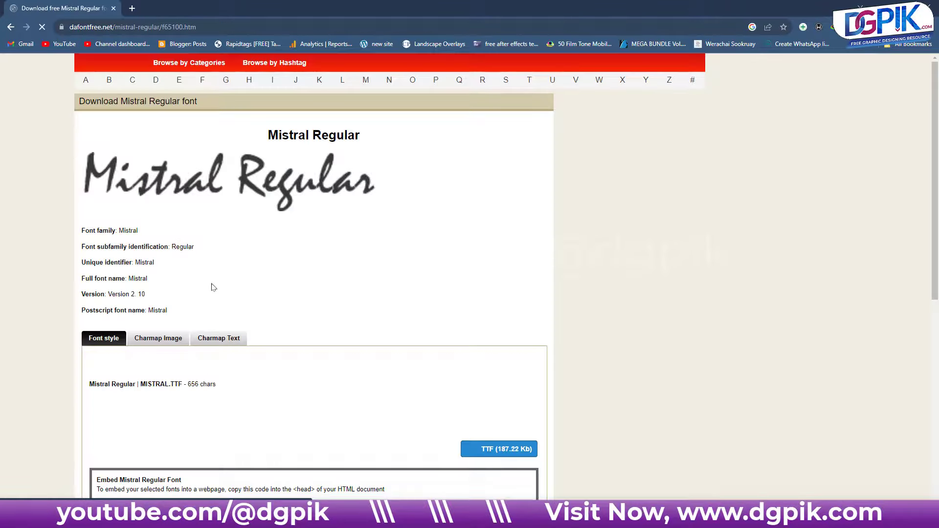
{"action": "scroll", "coordinate": [186, 304], "scroll_direction": "down", "scroll_amount": 4}
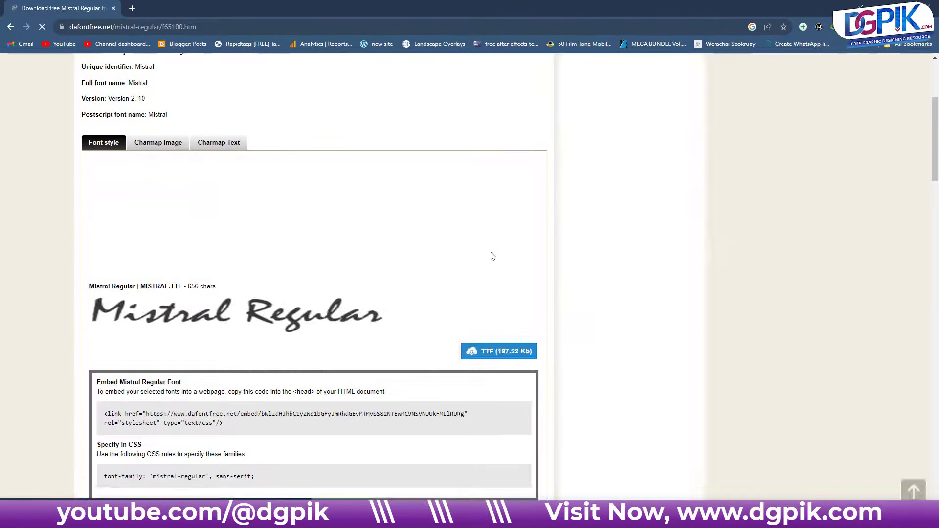
{"action": "scroll", "coordinate": [264, 314], "scroll_direction": "down", "scroll_amount": 3}
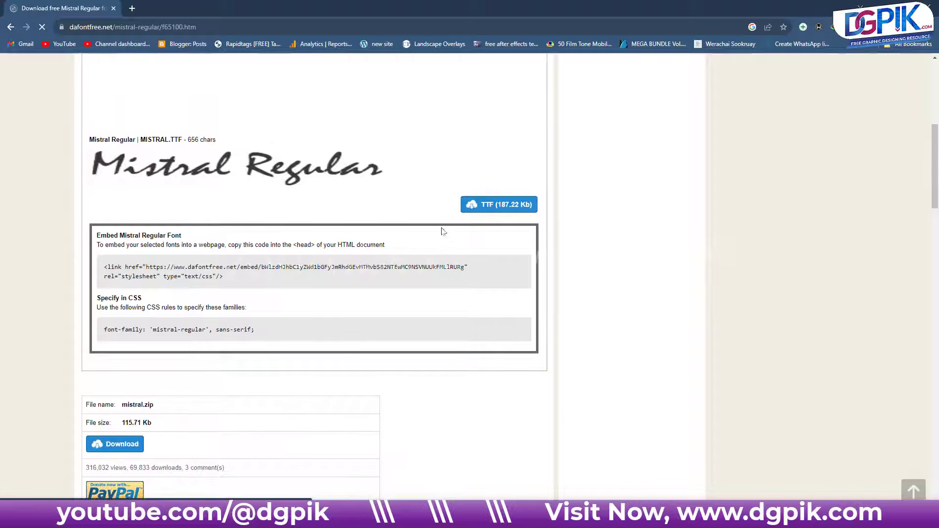
{"action": "left_click", "coordinate": [475, 208]}
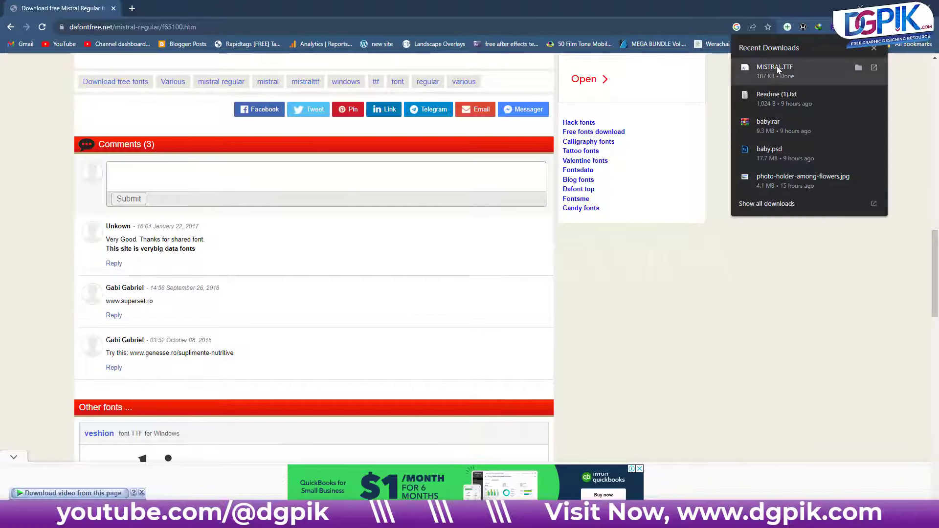
Step: Open MISTRAL.TTF from downloads, install it, and close the Font Viewer preview
{"action": "left_click", "coordinate": [775, 69]}
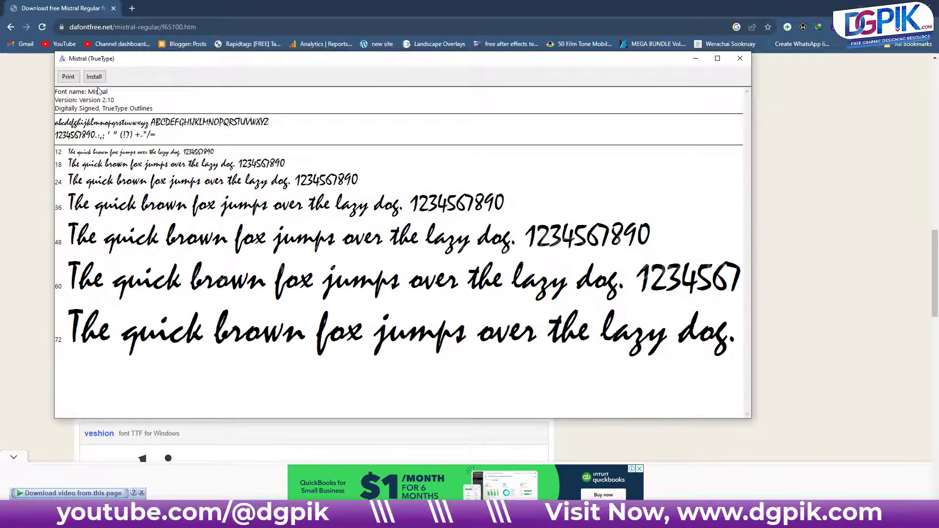
{"action": "left_click", "coordinate": [97, 84]}
{"action": "left_click", "coordinate": [741, 58]}
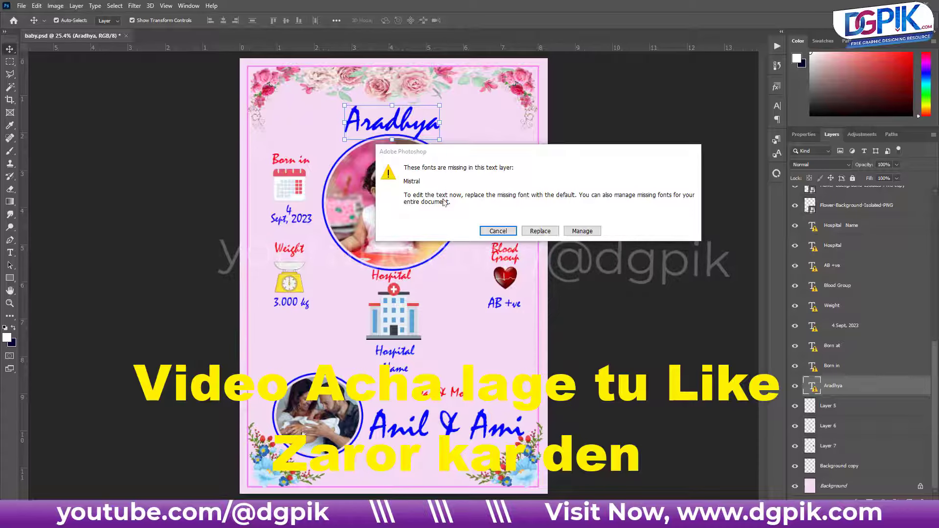
Step: Dismiss the font warning and change the heading text to dgpik.com
{"action": "left_click", "coordinate": [493, 232]}
{"action": "left_click", "coordinate": [692, 211]}
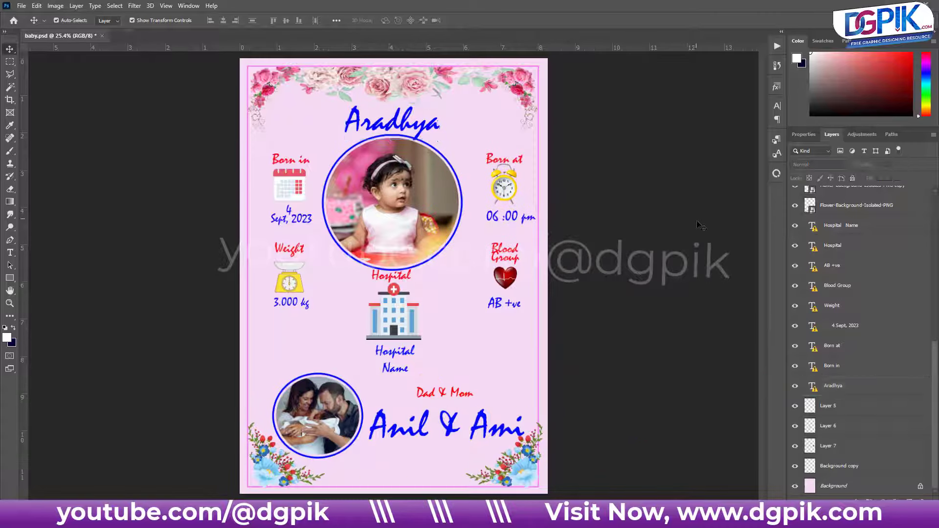
{"action": "double_click", "coordinate": [812, 386]}
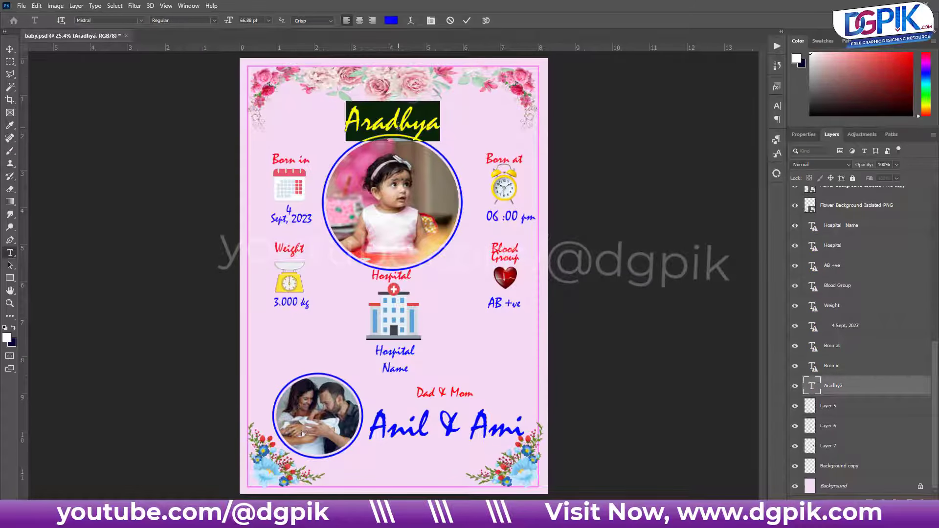
{"action": "type", "text": "Dilawar"}
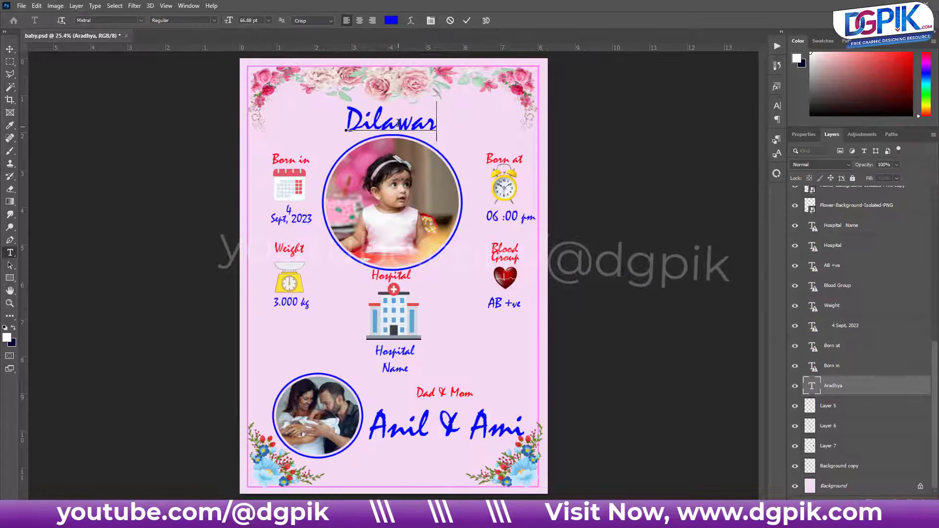
{"action": "key", "text": "ctrl+a"}
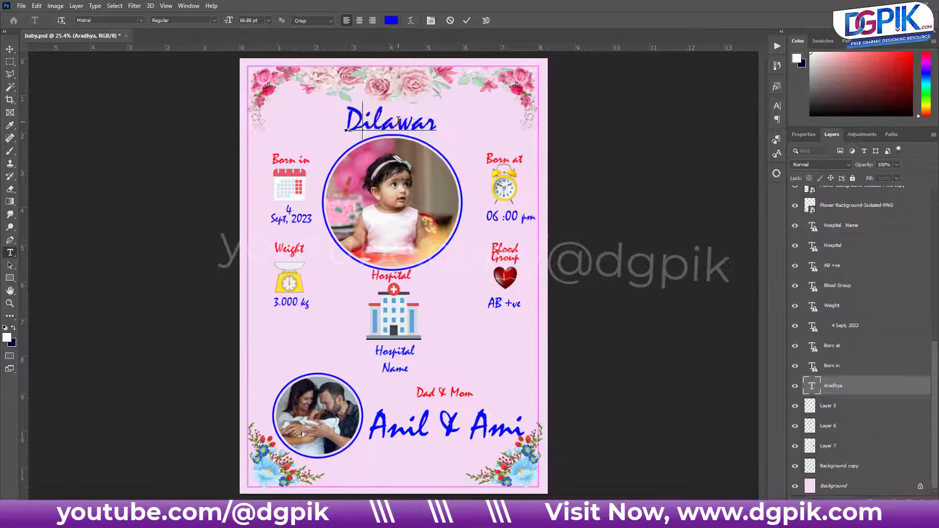
{"action": "type", "text": "DGpik"}
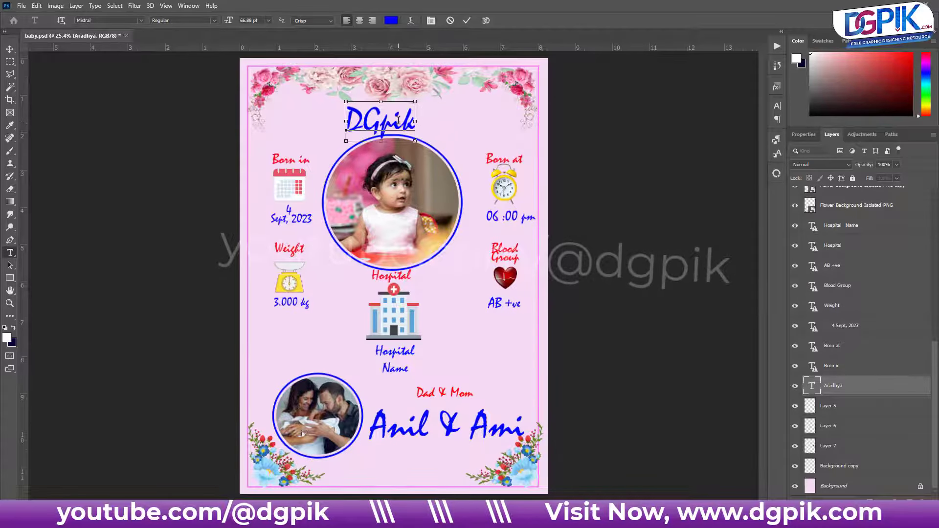
{"action": "key", "text": "ctrl+a"}
{"action": "type", "text": "dgpik.com"}
{"action": "key", "text": "ctrl+a"}
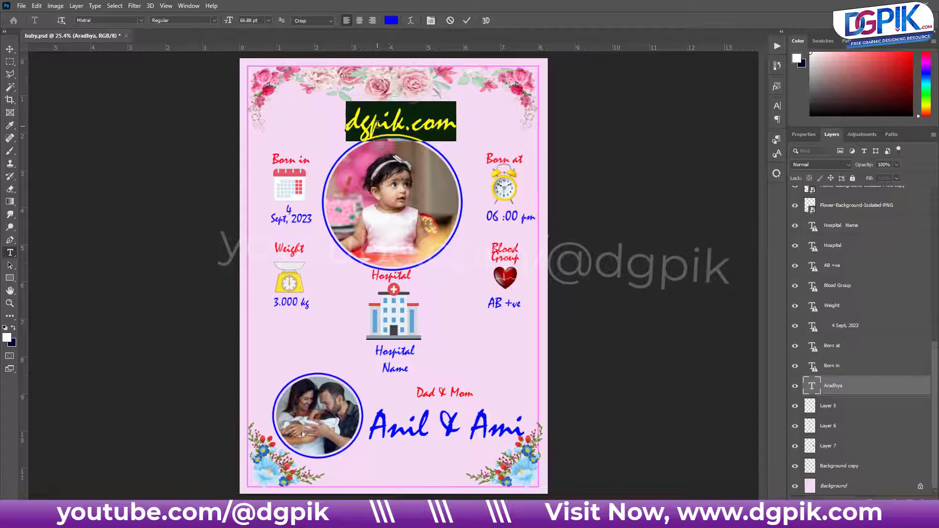
{"action": "left_click", "coordinate": [377, 124]}
{"action": "double_click", "coordinate": [378, 124]}
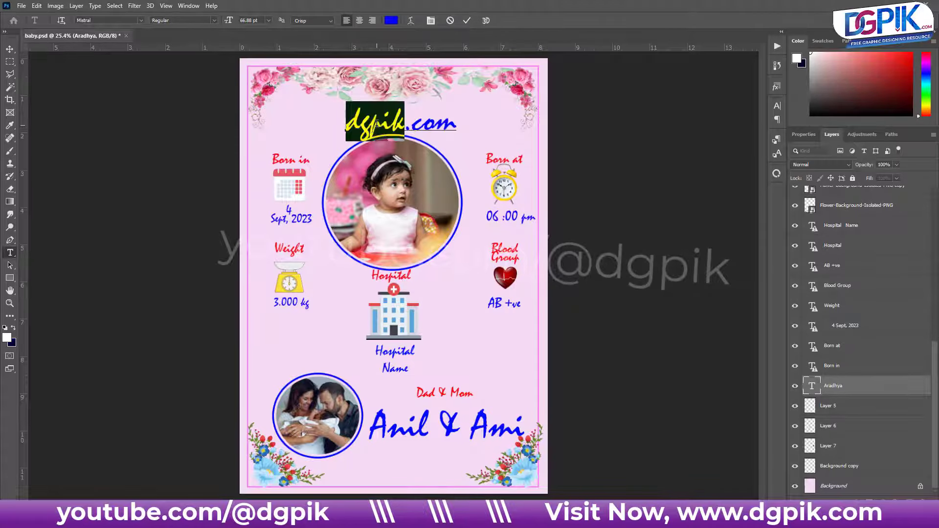
{"action": "triple_click", "coordinate": [377, 125]}
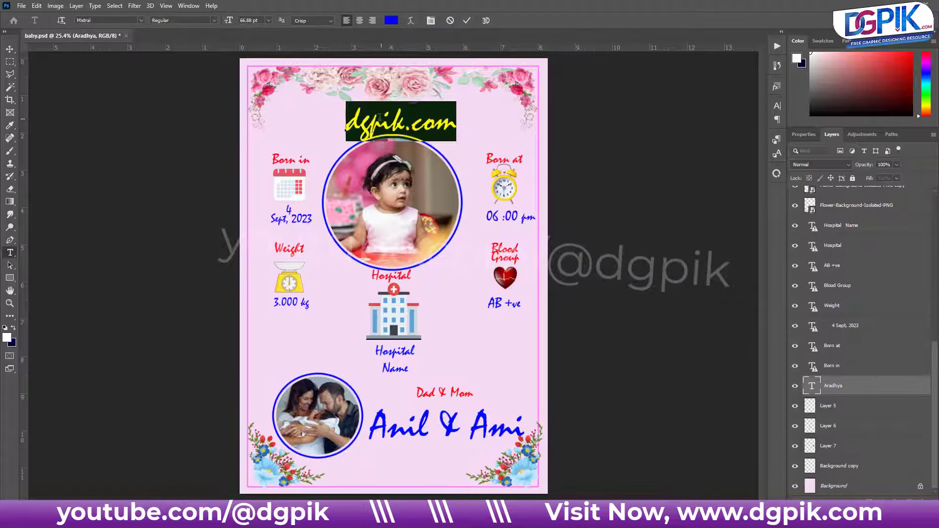
Step: Set the dgpik.com heading in the Melanie font and centre it above the photo
{"action": "left_click", "coordinate": [145, 20]}
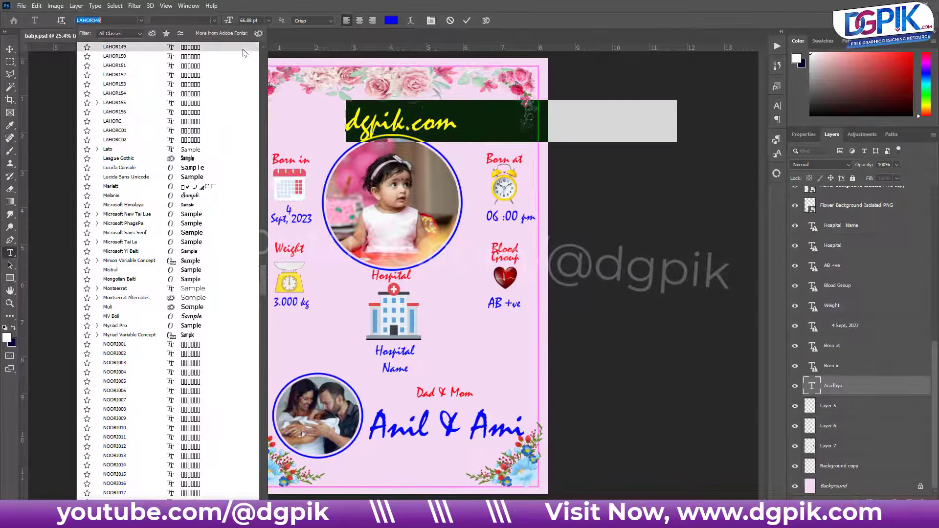
{"action": "left_click_drag", "start_coordinate": [263, 279], "coordinate": [263, 59]}
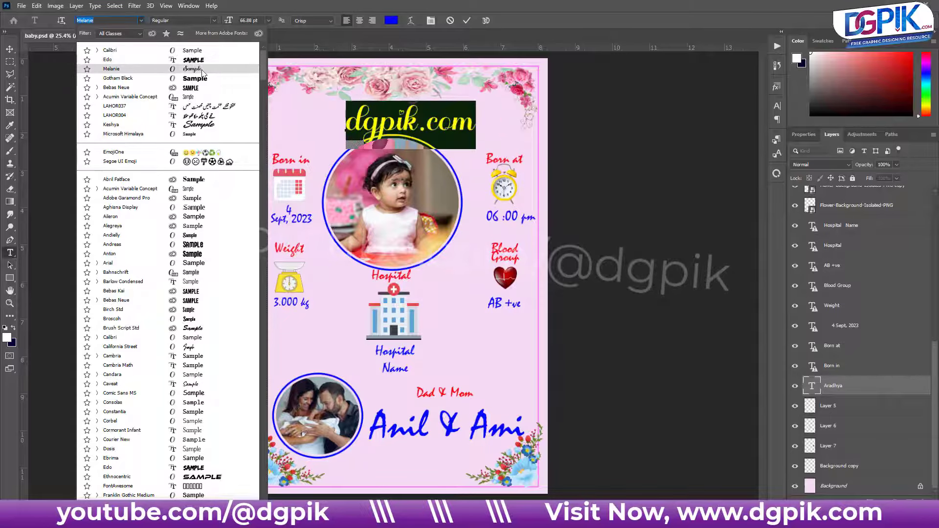
{"action": "left_click", "coordinate": [202, 71]}
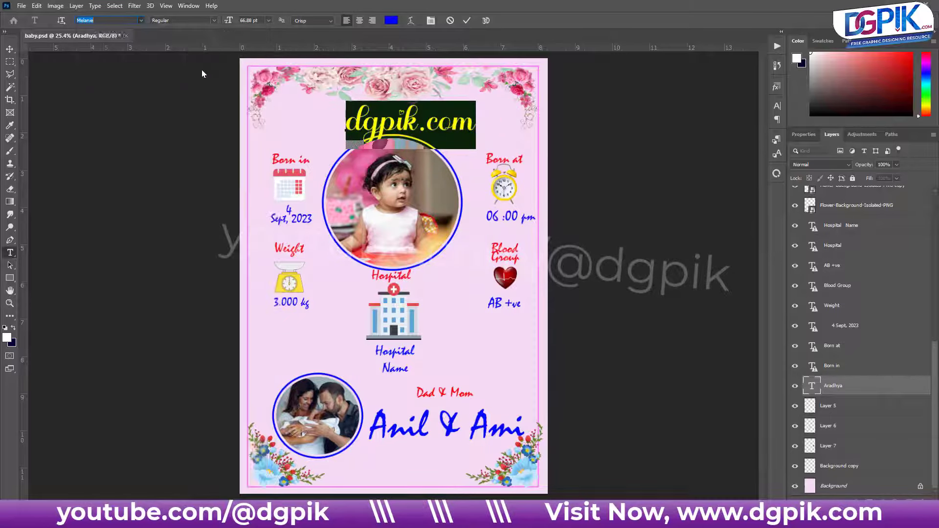
{"action": "left_click", "coordinate": [467, 22]}
{"action": "key", "text": "v"}
{"action": "left_click_drag", "start_coordinate": [412, 123], "coordinate": [394, 121]}
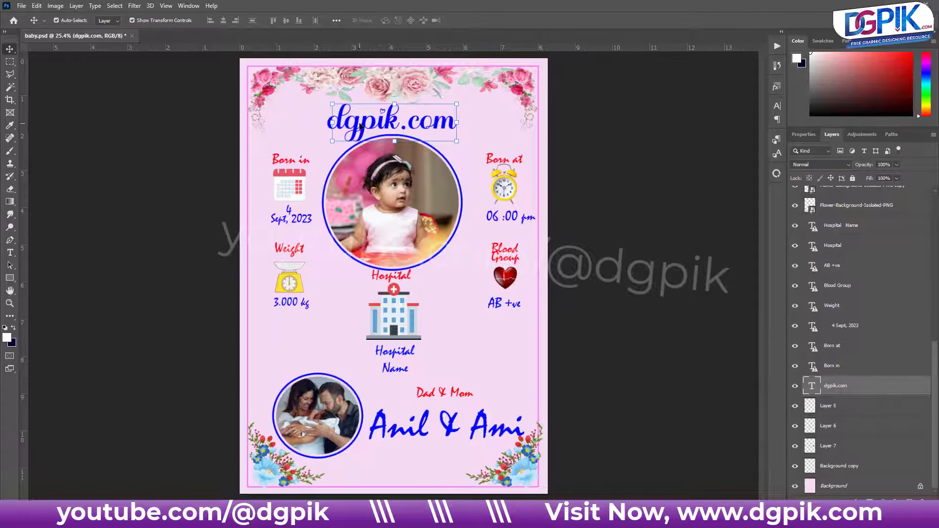
Step: Replace the dgpik.com heading with 'Love', give its final e a swash alternate, and centre it above the photo
{"action": "double_click", "coordinate": [406, 126]}
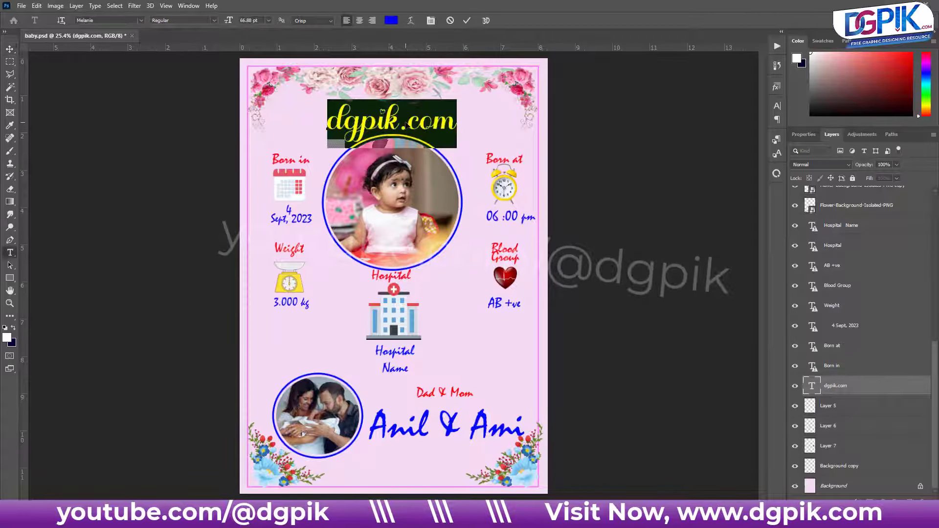
{"action": "type", "text": "LOVE"}
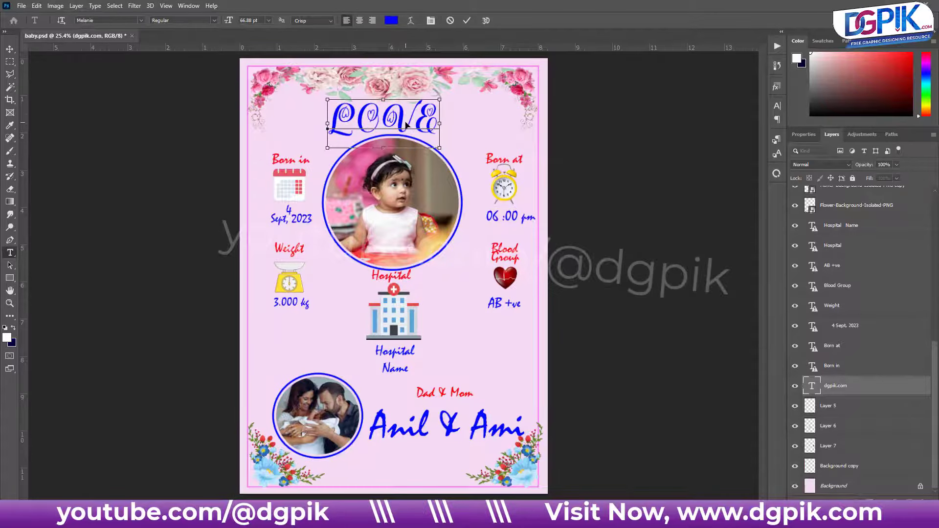
{"action": "key", "text": "ctrl+a"}
{"action": "type", "text": "Love"}
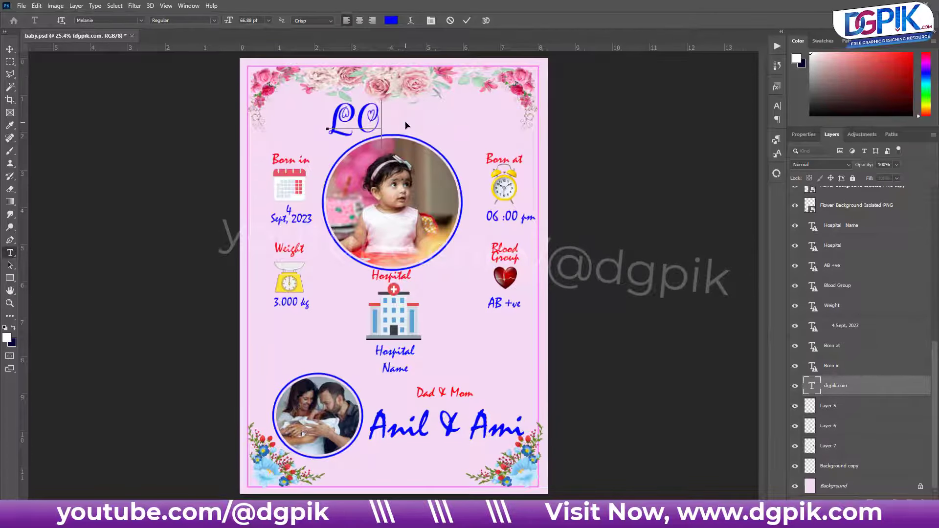
{"action": "left_click_drag", "start_coordinate": [378, 122], "coordinate": [391, 123]}
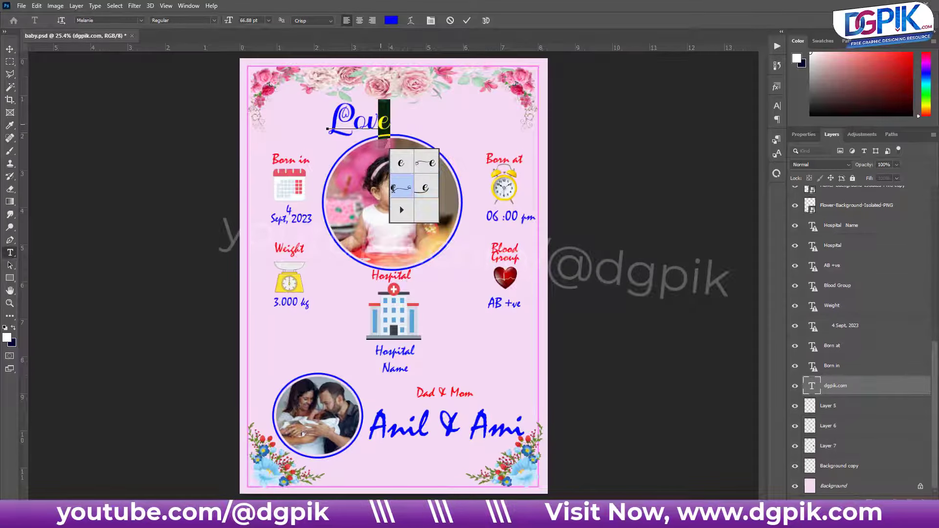
{"action": "left_click", "coordinate": [394, 188]}
{"action": "left_click", "coordinate": [466, 21]}
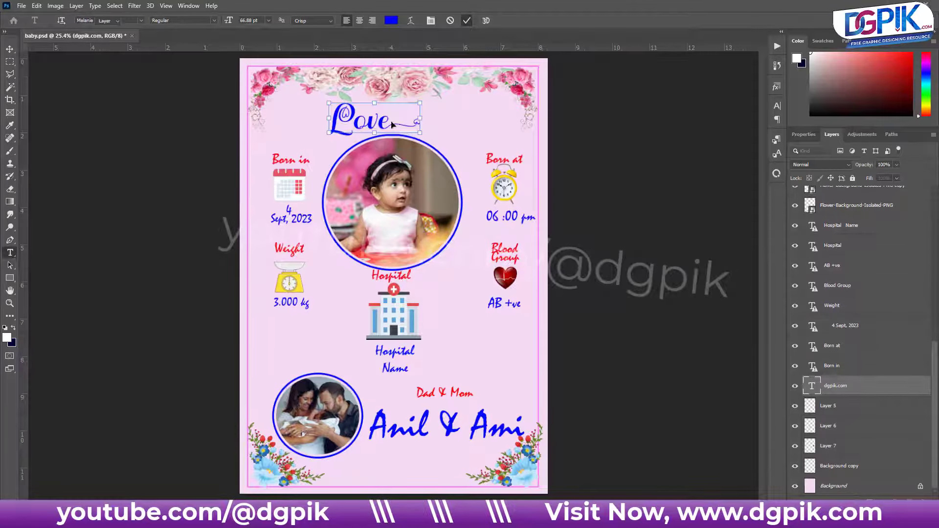
{"action": "key", "text": "v"}
{"action": "left_click_drag", "start_coordinate": [383, 123], "coordinate": [413, 122]}
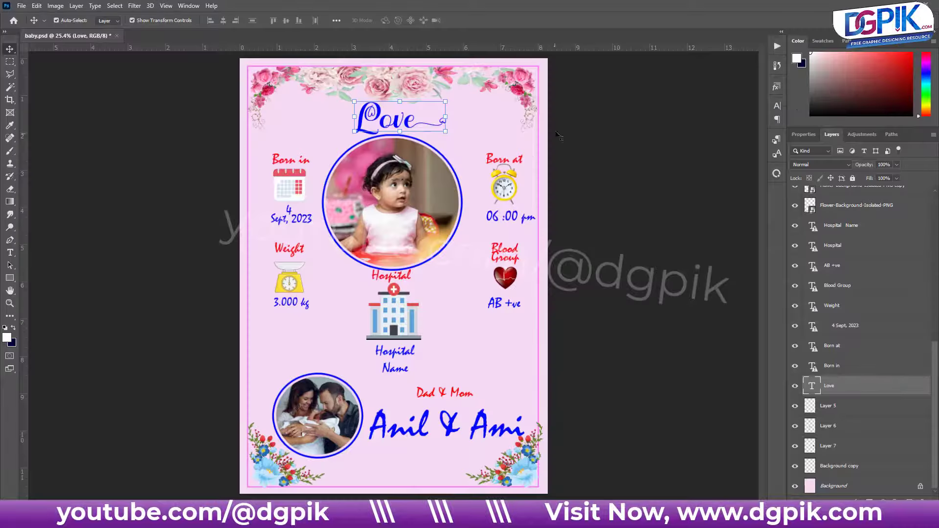
{"action": "left_click", "coordinate": [567, 150]}
{"action": "left_click", "coordinate": [399, 128]}
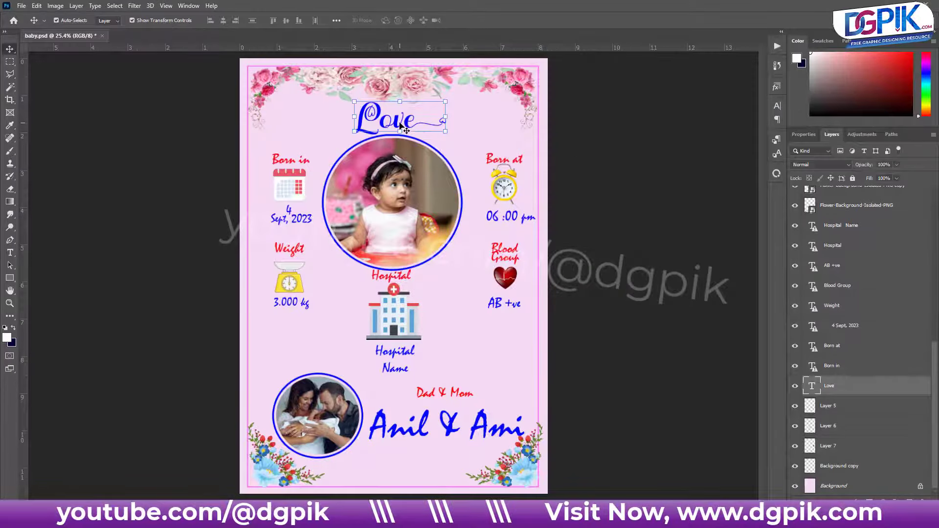
{"action": "left_click", "coordinate": [510, 159]}
{"action": "double_click", "coordinate": [510, 159]}
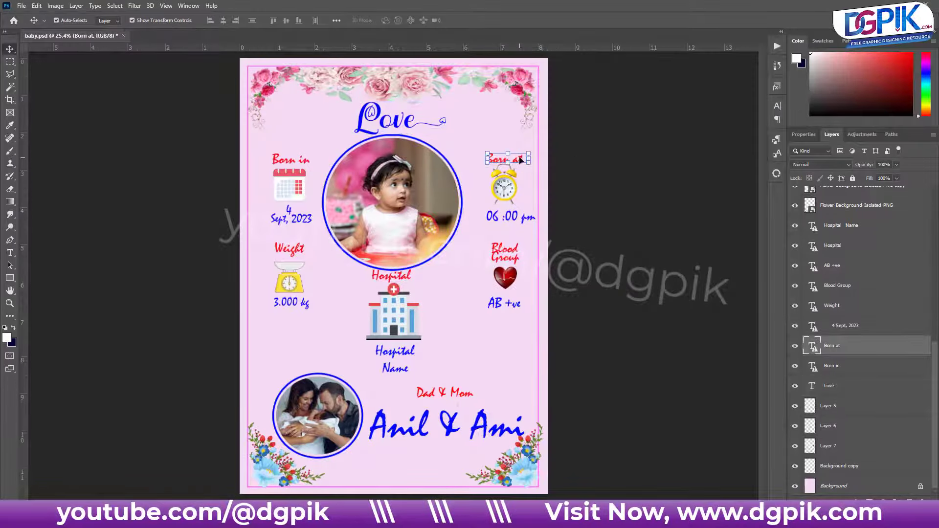
{"action": "left_click", "coordinate": [517, 159]}
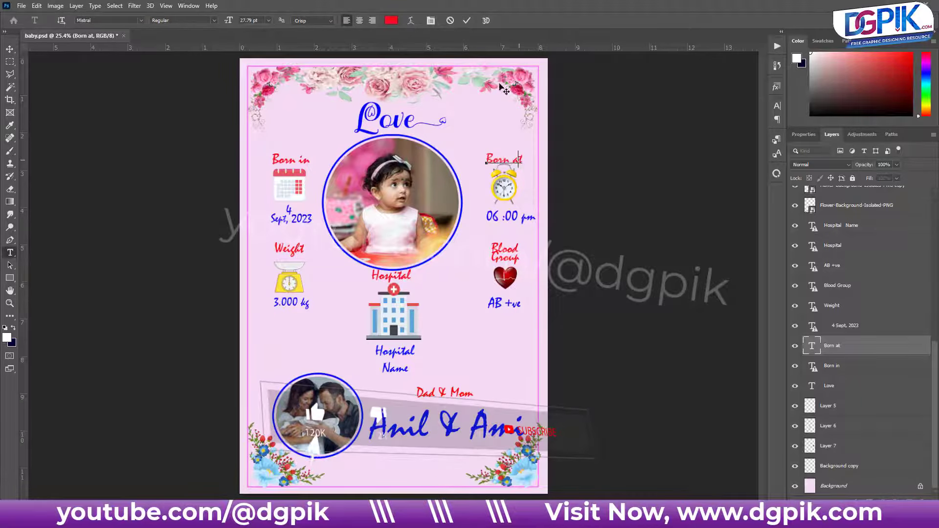
{"action": "key", "text": "v"}
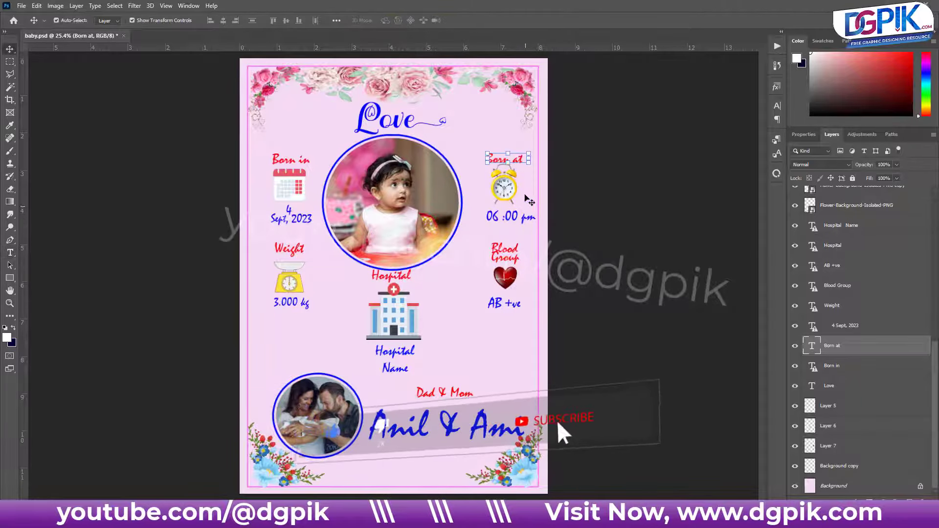
{"action": "left_click", "coordinate": [521, 219]}
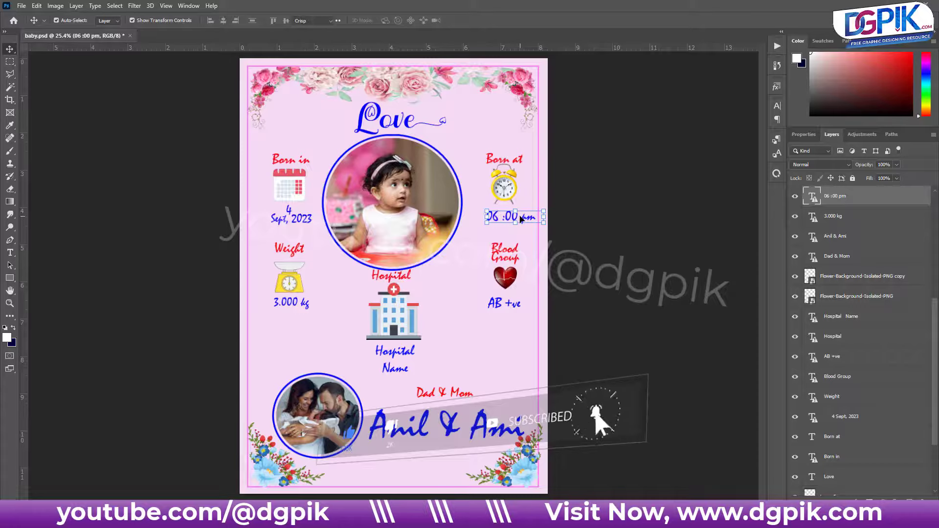
{"action": "double_click", "coordinate": [521, 218]}
{"action": "left_click_drag", "start_coordinate": [493, 216], "coordinate": [499, 216]}
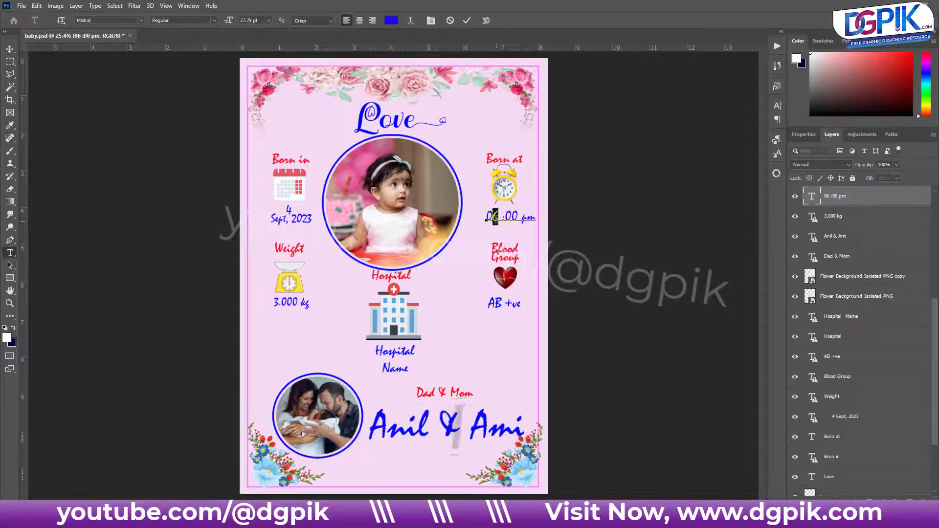
{"action": "type", "text": "2"}
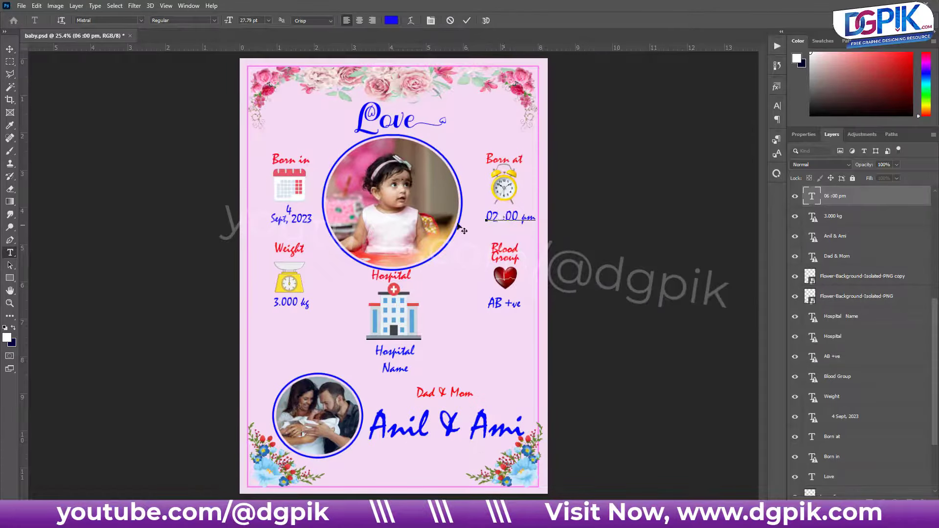
{"action": "left_click", "coordinate": [450, 21]}
{"action": "key", "text": "v"}
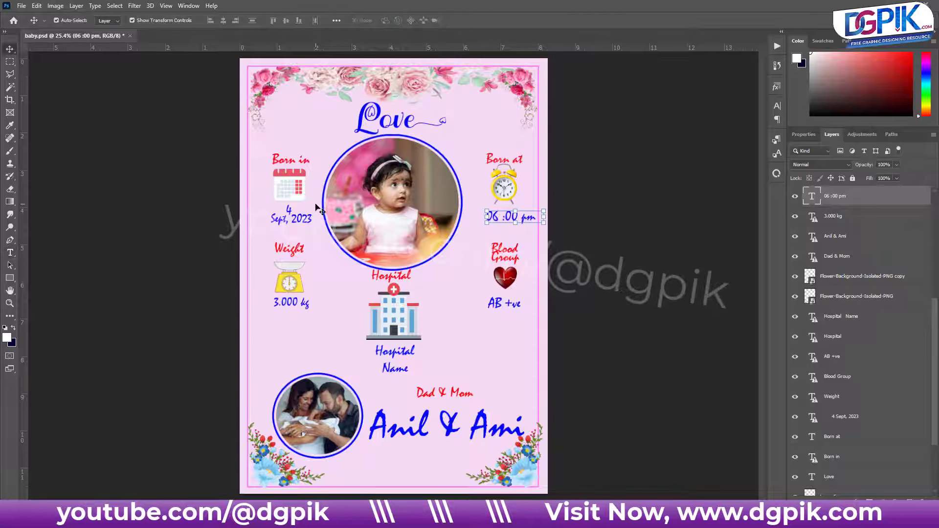
{"action": "left_click", "coordinate": [306, 220]}
{"action": "double_click", "coordinate": [308, 219]}
{"action": "left_click_drag", "start_coordinate": [312, 219], "coordinate": [307, 220]}
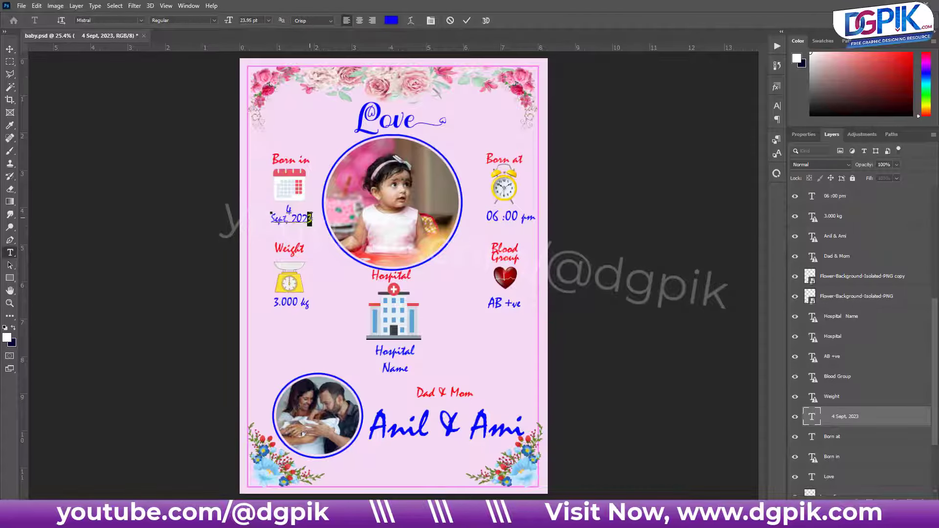
{"action": "left_click", "coordinate": [313, 216]}
{"action": "key", "text": "Escape"}
{"action": "key", "text": "v"}
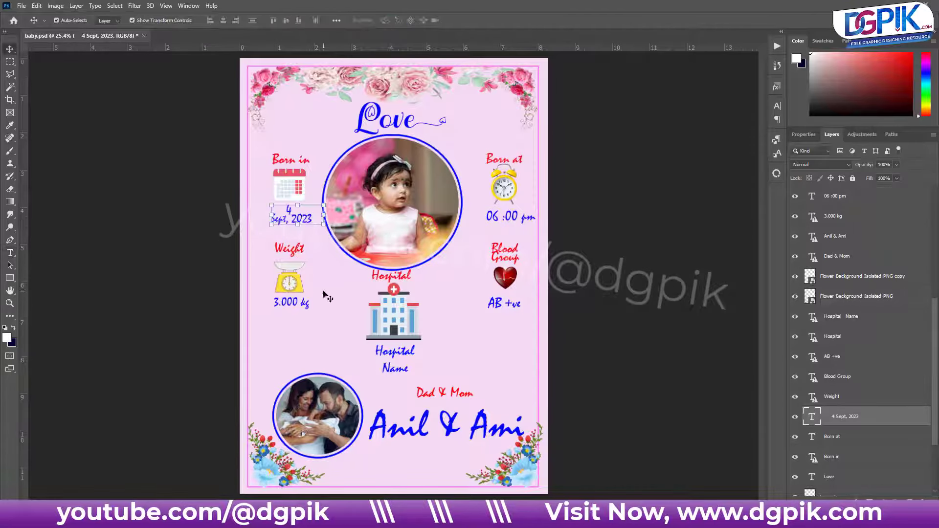
{"action": "left_click", "coordinate": [306, 304]}
{"action": "left_click", "coordinate": [400, 356]}
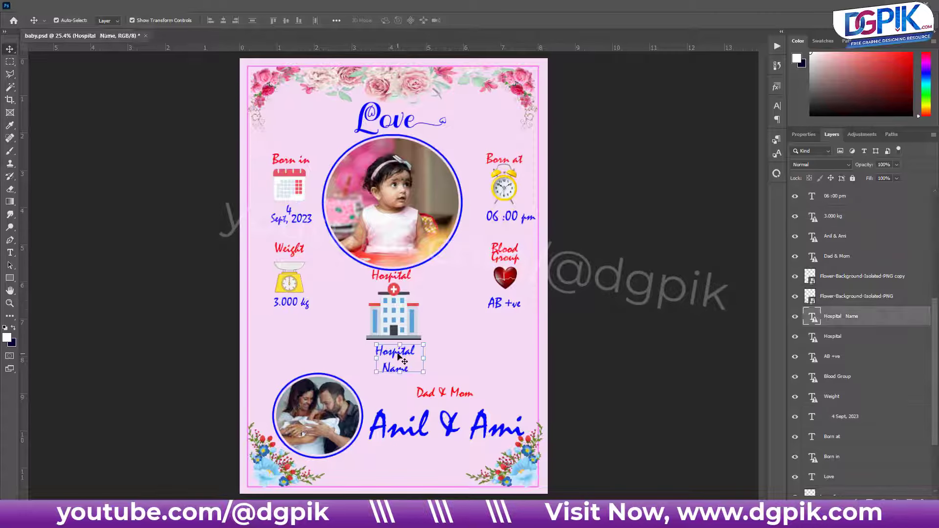
{"action": "left_click", "coordinate": [392, 275]}
{"action": "left_click", "coordinate": [450, 394]}
{"action": "left_click", "coordinate": [451, 426]}
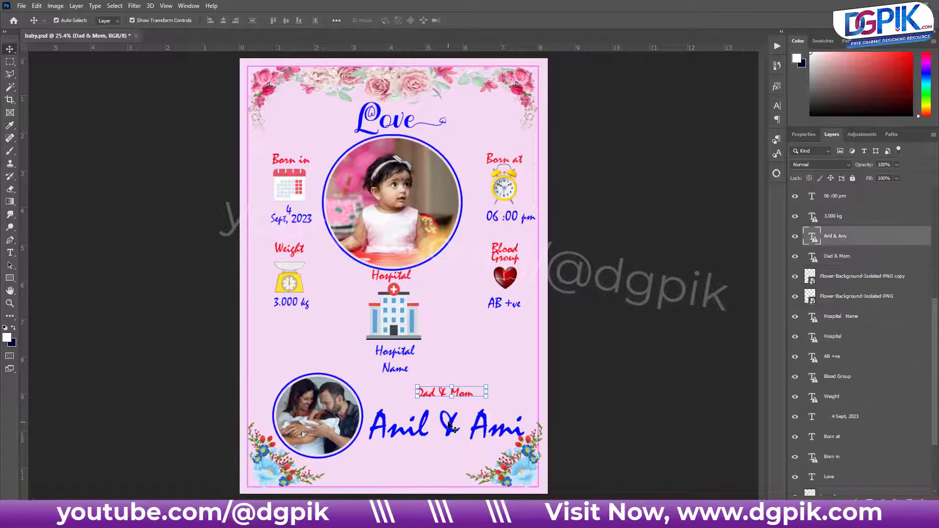
{"action": "double_click", "coordinate": [451, 427]}
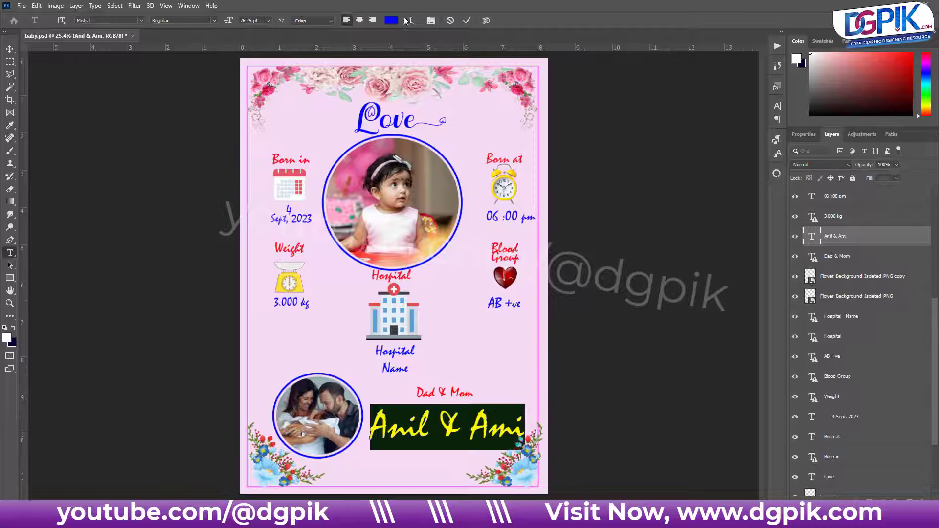
{"action": "left_click", "coordinate": [395, 22]}
{"action": "type", "text": "343560"}
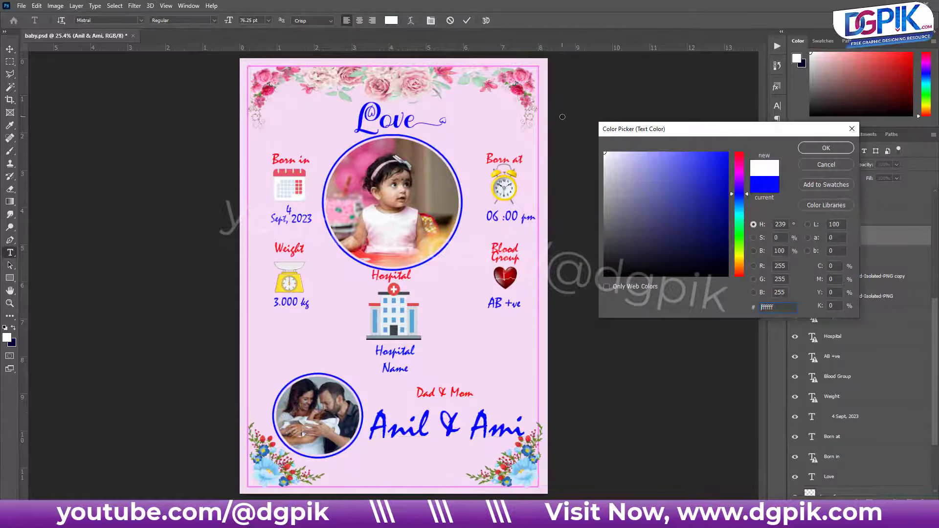
{"action": "left_click_drag", "start_coordinate": [621, 297], "coordinate": [599, 333]}
{"action": "mouse_move", "coordinate": [695, 200]}
{"action": "left_mouse_down"}
{"action": "mouse_move", "coordinate": [728, 152]}
{"action": "mouse_move", "coordinate": [743, 277]}
{"action": "left_mouse_up"}
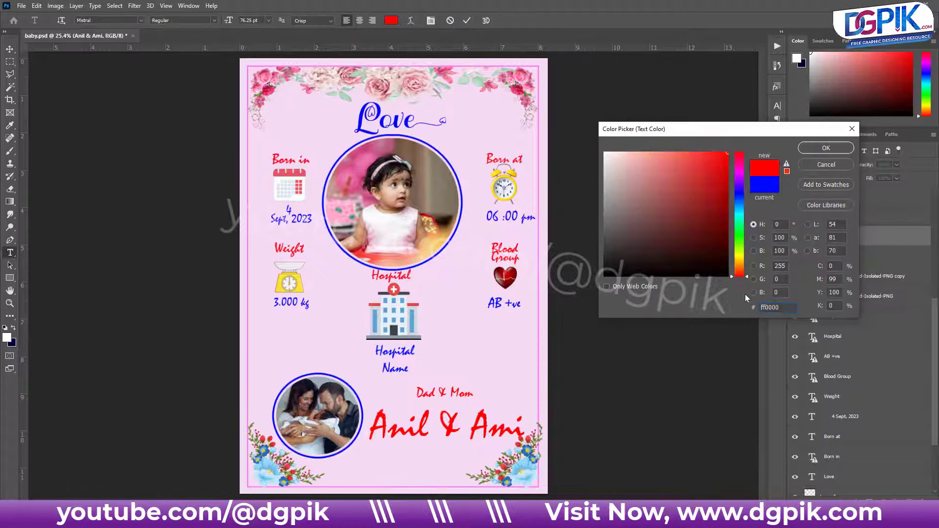
{"action": "key", "text": "Escape"}
{"action": "key", "text": "v"}
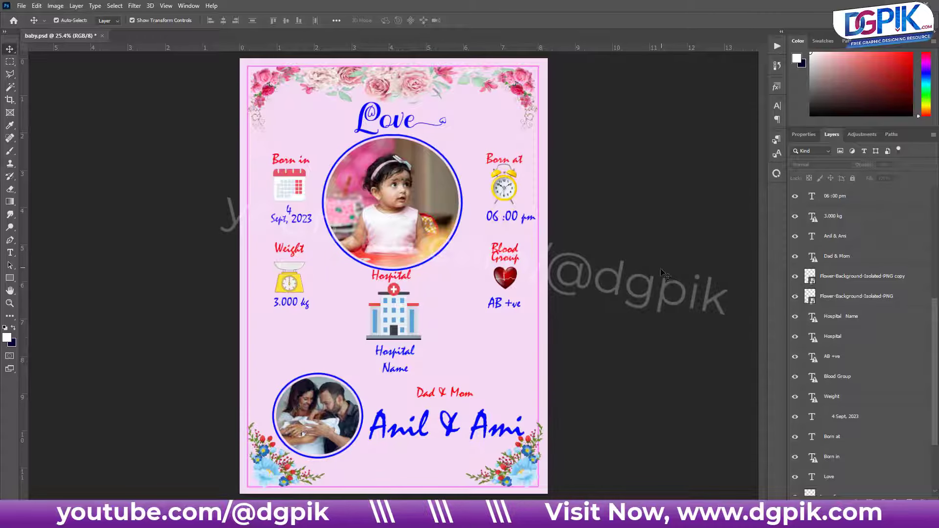
Step: Change the Love heading to 'Rizwan' and nudge it left to centre above the round photo
{"action": "double_click", "coordinate": [389, 116]}
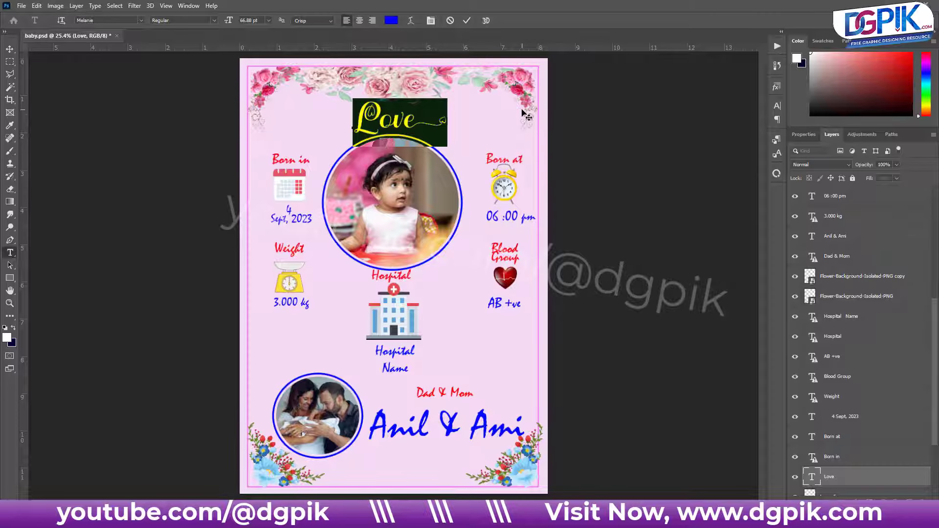
{"action": "type", "text": "R"}
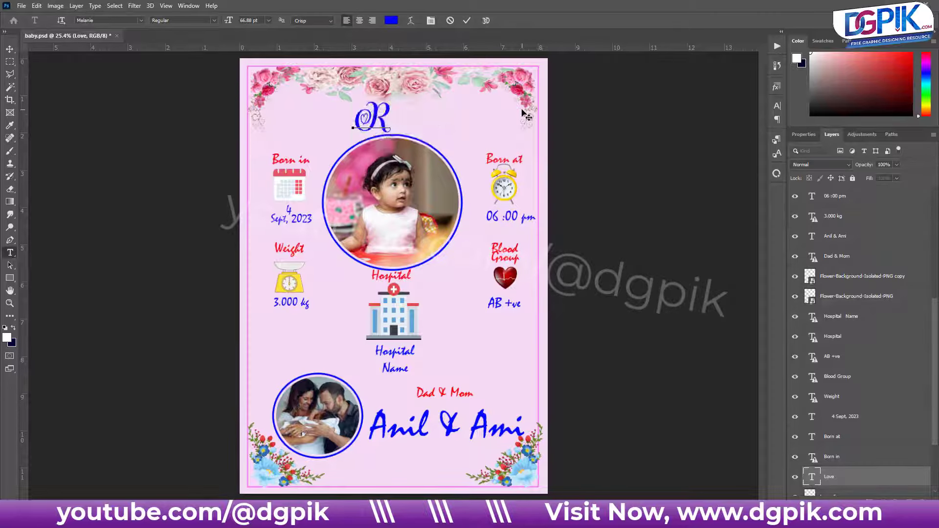
{"action": "type", "text": "izwan"}
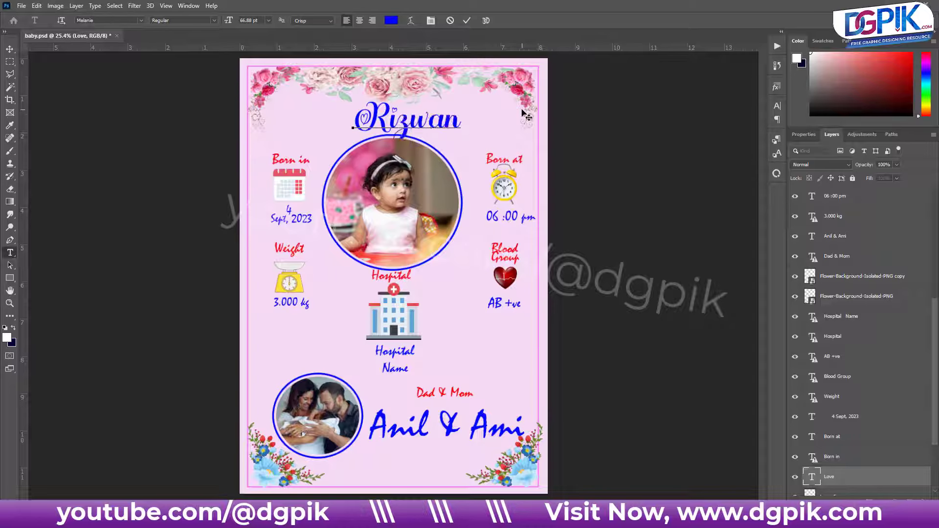
{"action": "left_click", "coordinate": [467, 20]}
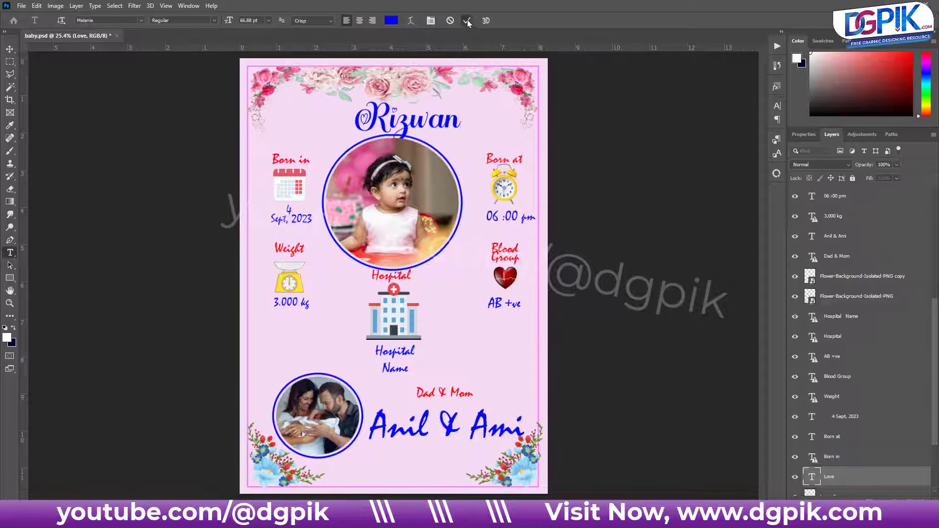
{"action": "key", "text": "v"}
{"action": "left_click_drag", "start_coordinate": [429, 126], "coordinate": [420, 120]}
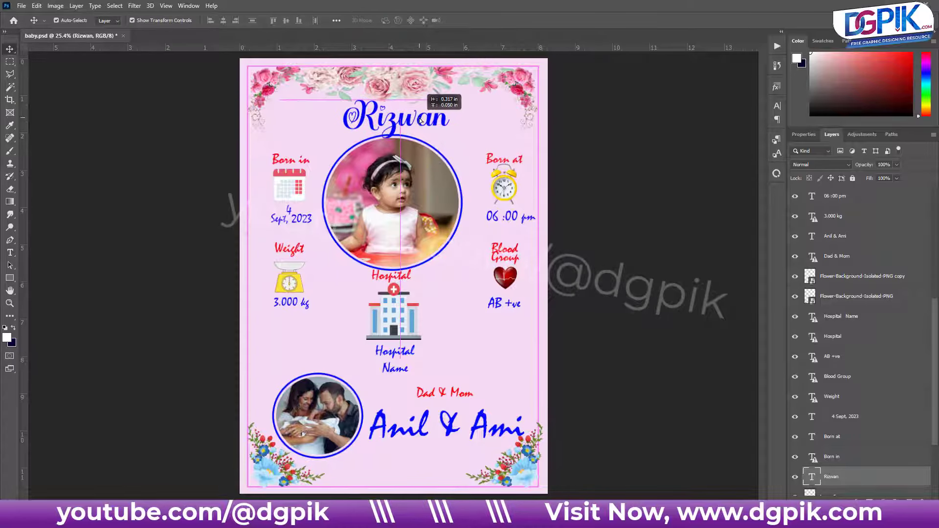
{"action": "left_click_drag", "start_coordinate": [419, 120], "coordinate": [413, 120]}
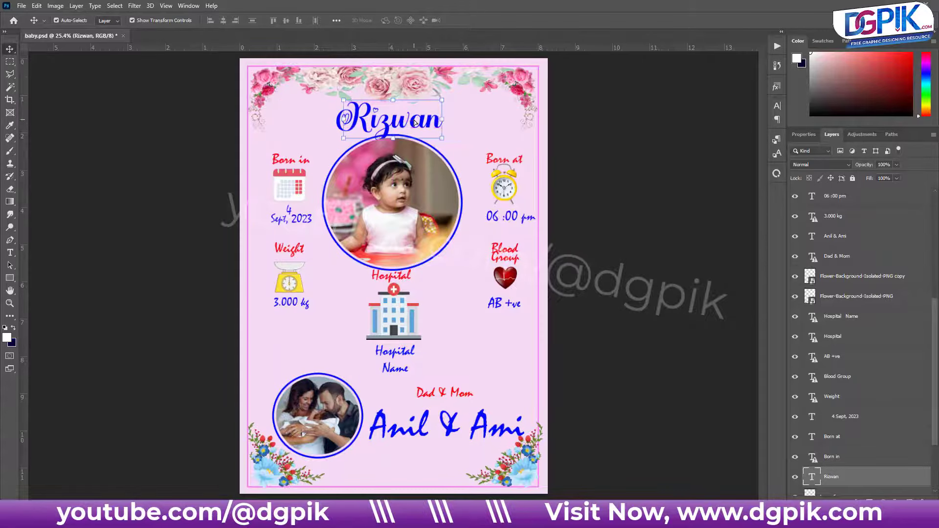
{"action": "left_click", "coordinate": [604, 143]}
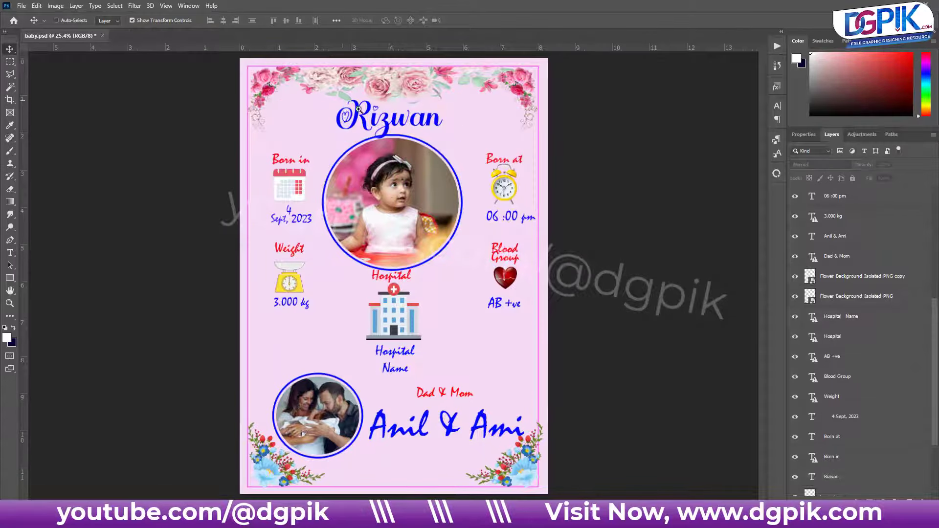
{"action": "left_click_drag", "start_coordinate": [343, 111], "coordinate": [422, 159]}
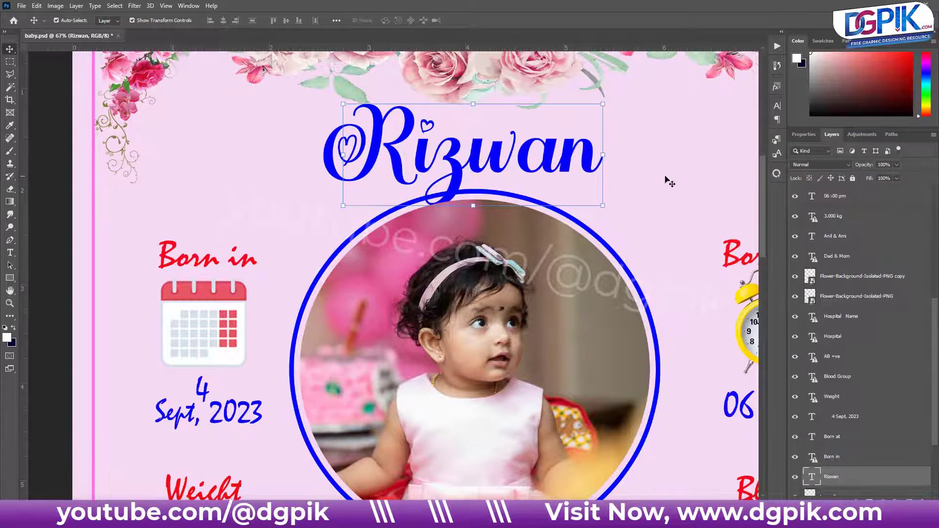
Step: Zoom out and shift the Rizwan heading slightly right and up
{"action": "scroll", "coordinate": [581, 185], "scroll_direction": "down", "scroll_amount": 3}
{"action": "scroll", "coordinate": [584, 184], "scroll_direction": "down", "scroll_amount": 2}
{"action": "scroll", "coordinate": [587, 182], "scroll_direction": "down", "scroll_amount": 1}
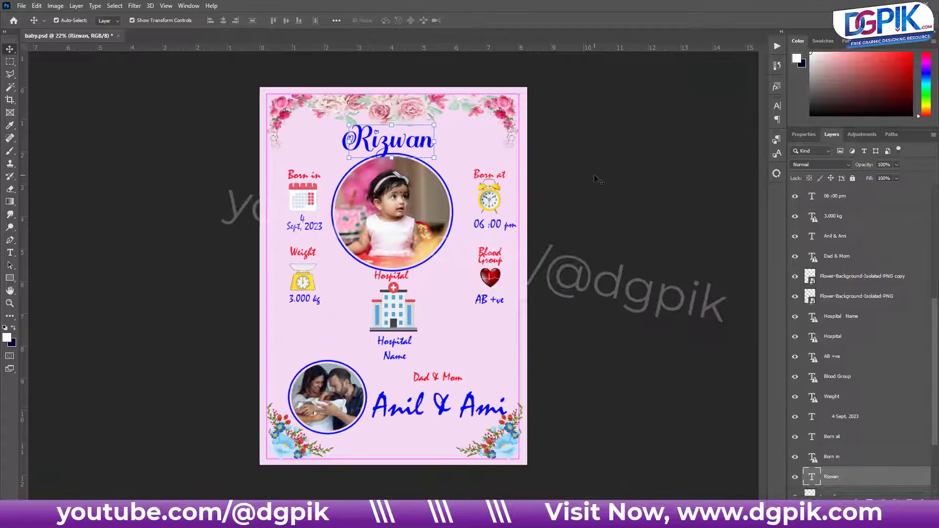
{"action": "left_click", "coordinate": [590, 181]}
{"action": "left_click_drag", "start_coordinate": [428, 145], "coordinate": [432, 143]}
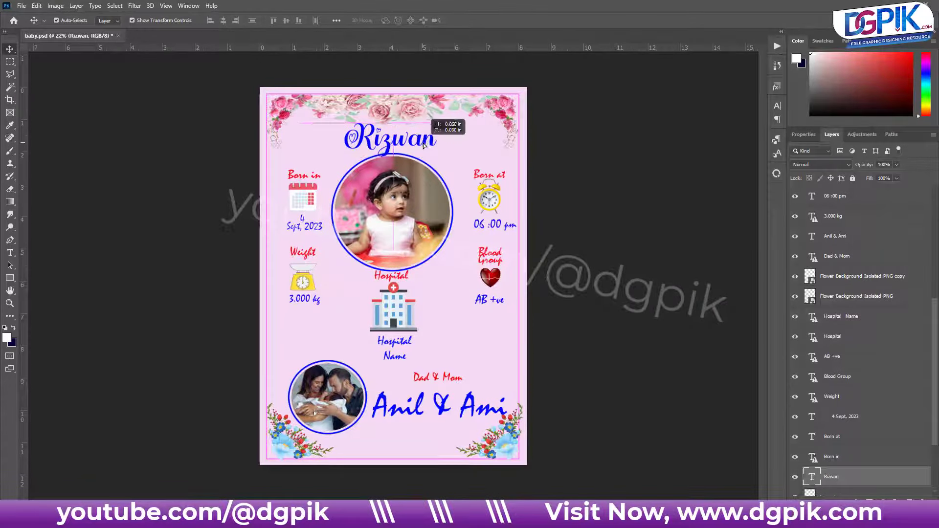
{"action": "left_click", "coordinate": [577, 224]}
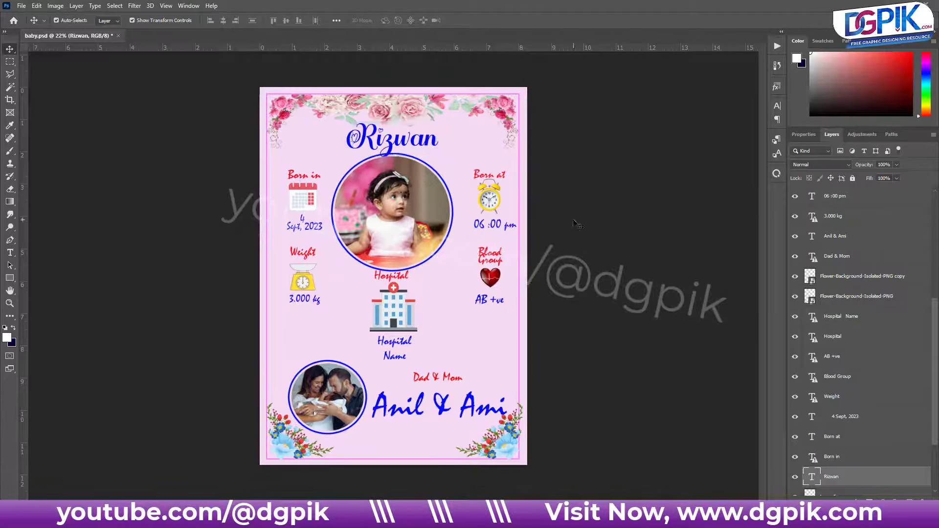
Step: Re-check the Rizwan heading text, commit it and deselect the layer
{"action": "scroll", "coordinate": [577, 225], "scroll_direction": "up", "scroll_amount": 1}
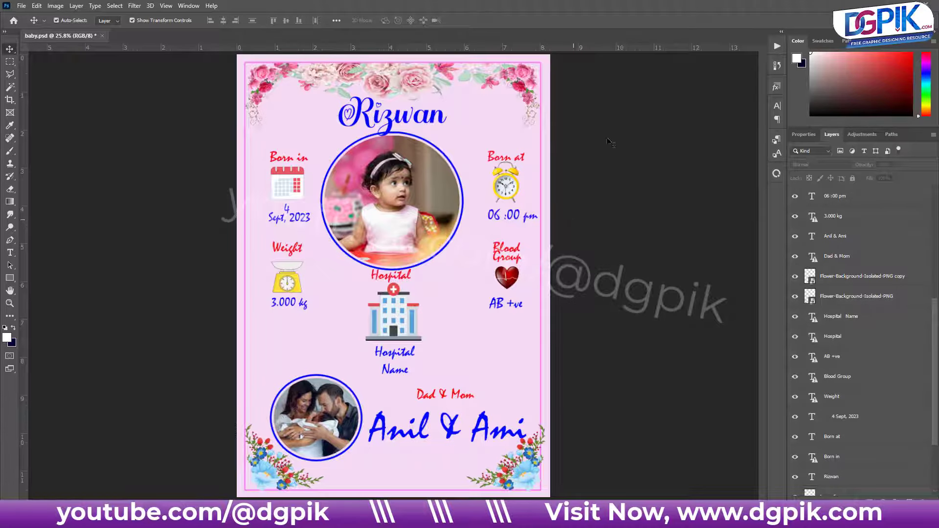
{"action": "double_click", "coordinate": [400, 122]}
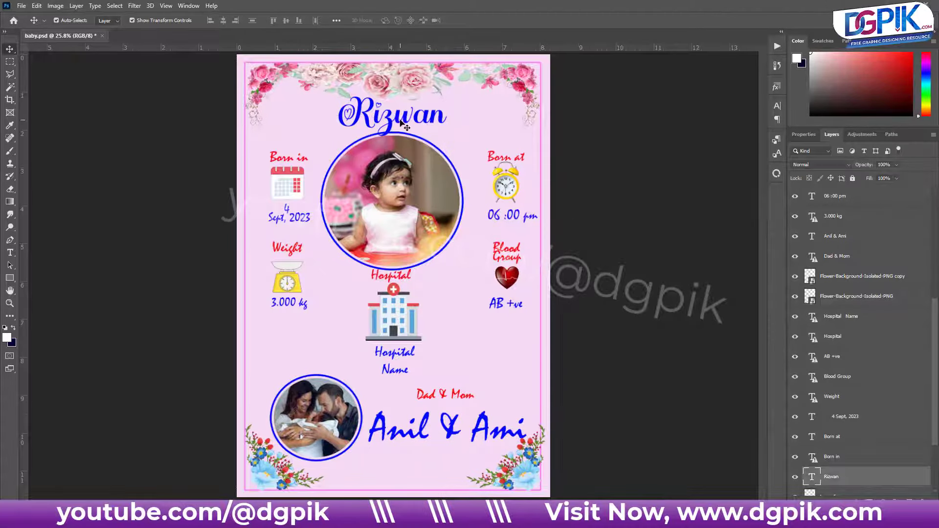
{"action": "left_click", "coordinate": [465, 21]}
{"action": "key", "text": "v"}
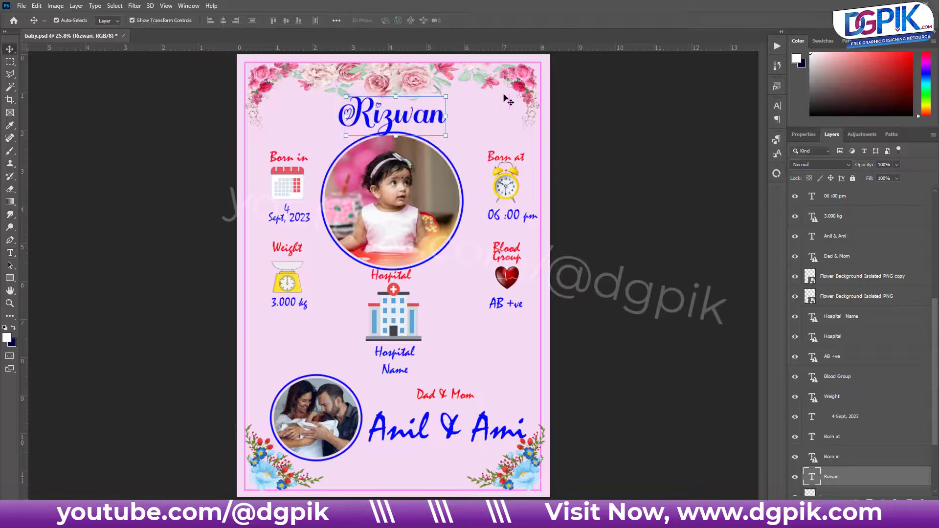
{"action": "left_click", "coordinate": [589, 180]}
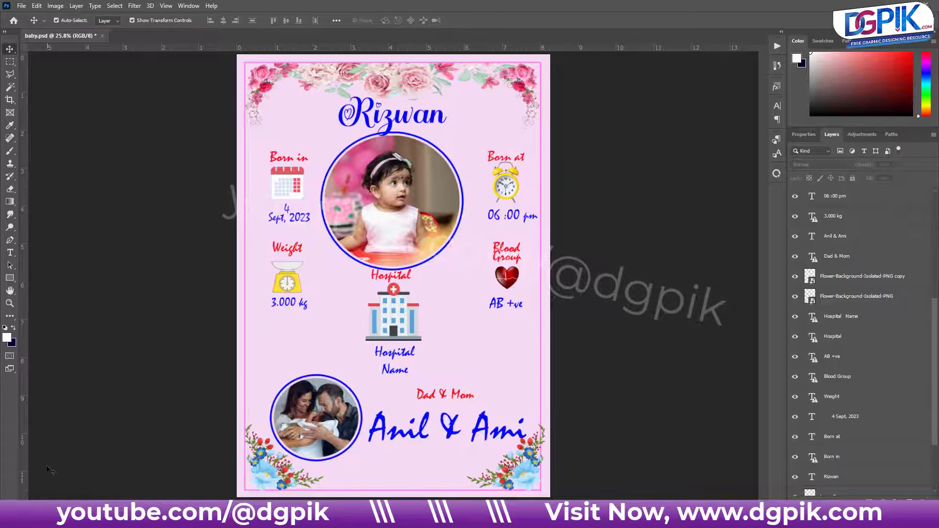
{"action": "key", "text": "alt+Tab"}
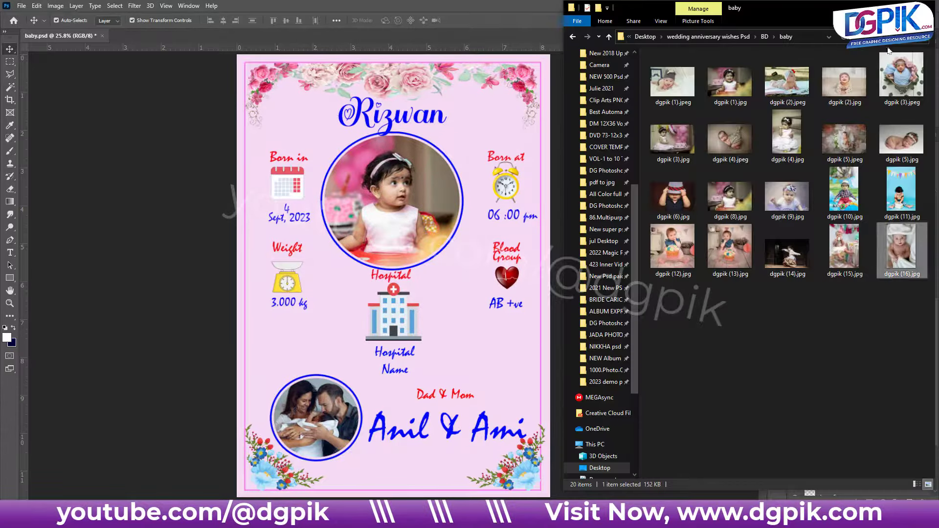
{"action": "key", "text": "alt+Tab"}
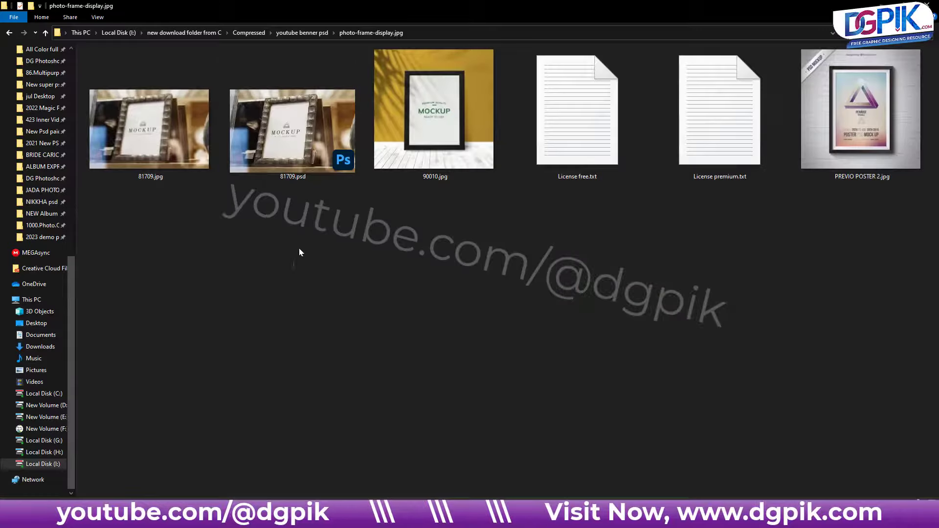
Step: Find and preview the 90010 yellow-wall frame mockup, then open the folder holding its PSD
{"action": "left_click_drag", "start_coordinate": [299, 248], "coordinate": [396, 161]}
{"action": "left_click_drag", "start_coordinate": [799, 270], "coordinate": [859, 127]}
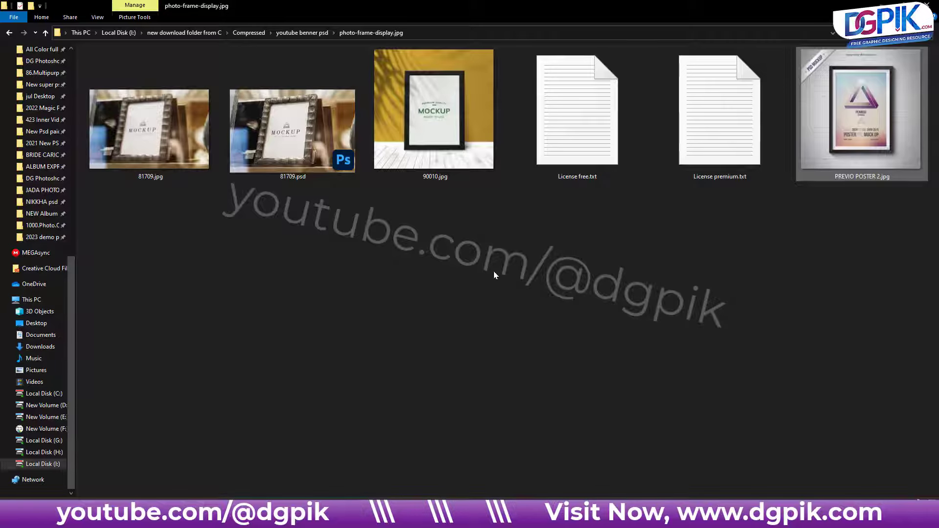
{"action": "left_click_drag", "start_coordinate": [272, 210], "coordinate": [397, 118]}
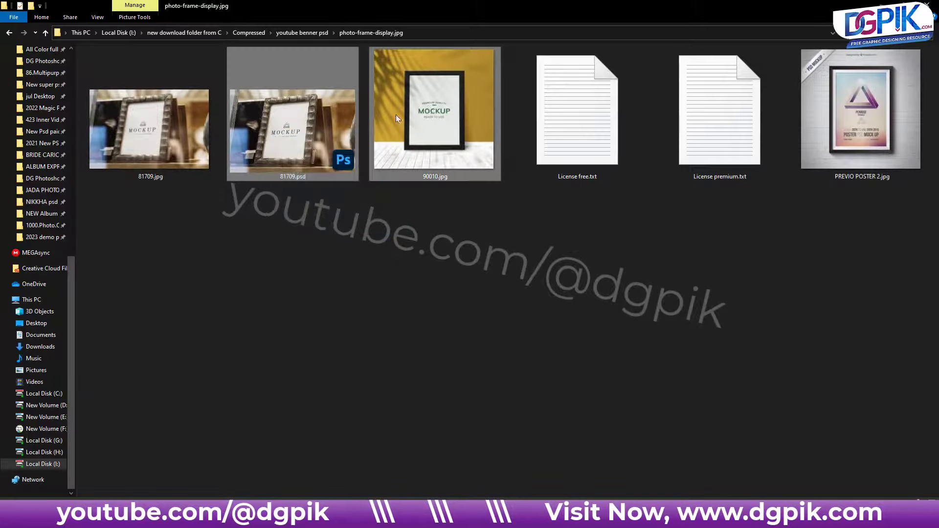
{"action": "left_click", "coordinate": [287, 133]}
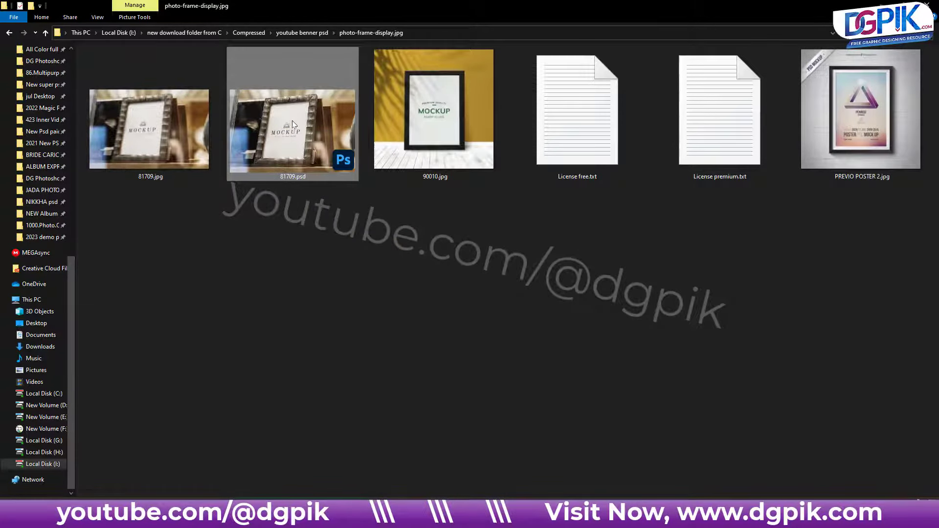
{"action": "double_click", "coordinate": [409, 118]}
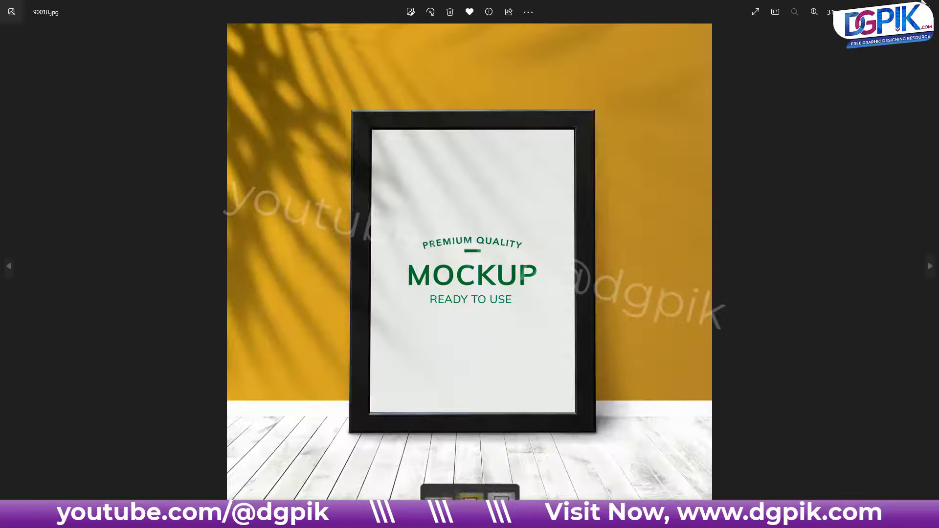
{"action": "left_click", "coordinate": [926, 5]}
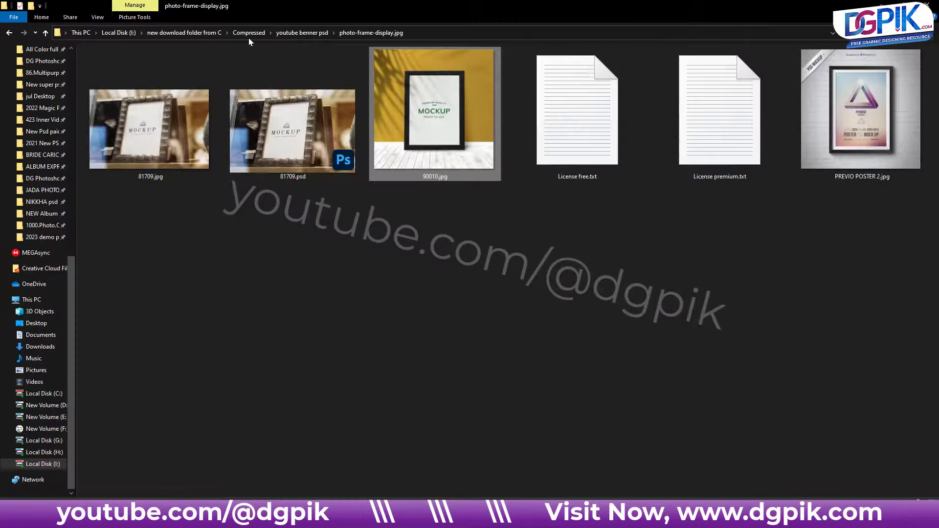
{"action": "left_click", "coordinate": [302, 33]}
{"action": "double_click", "coordinate": [347, 126]}
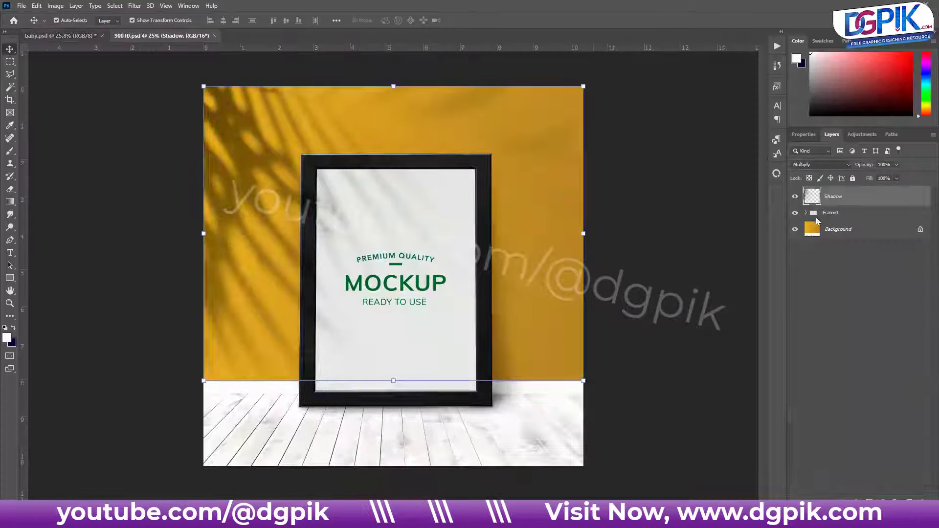
Step: Open the Frame1 [YOUR IMAGE HERE] placeholder and flatten the baby poster into one layer
{"action": "left_click", "coordinate": [807, 214]}
{"action": "left_click", "coordinate": [807, 213]}
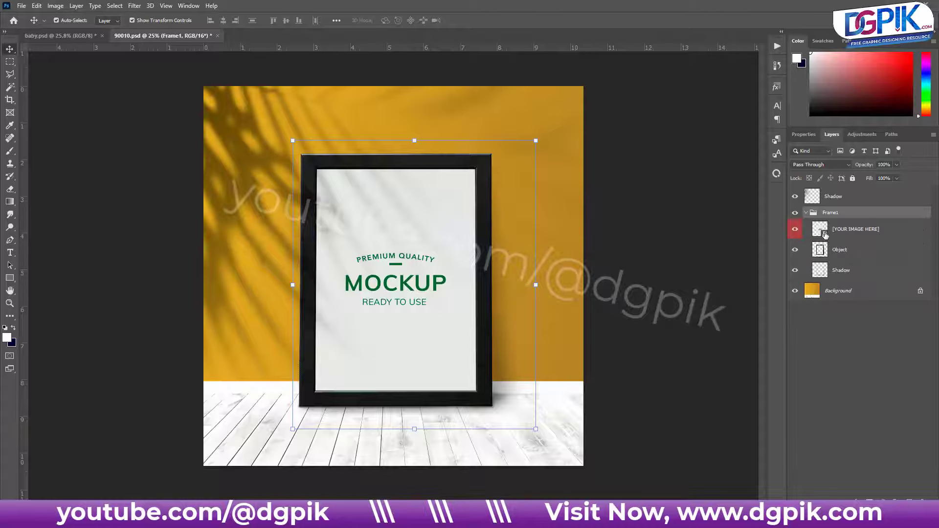
{"action": "double_click", "coordinate": [825, 234]}
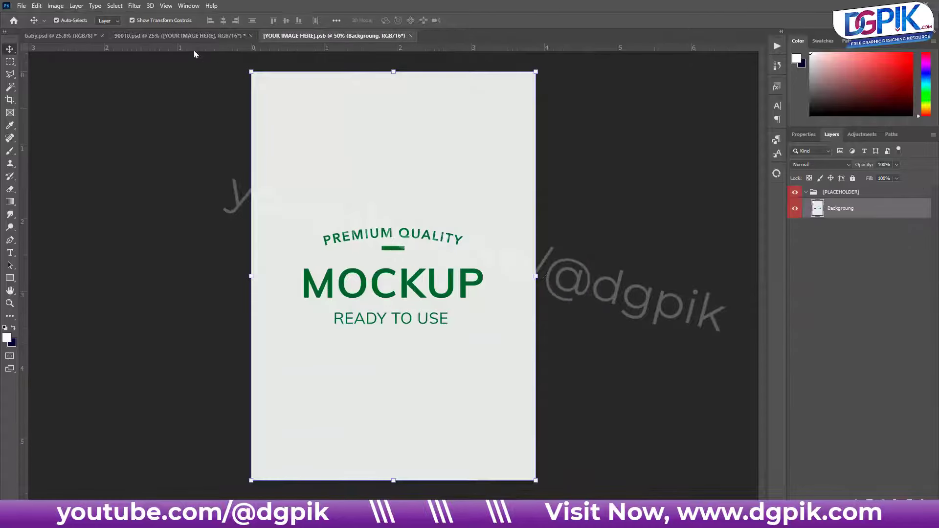
{"action": "left_click", "coordinate": [83, 36]}
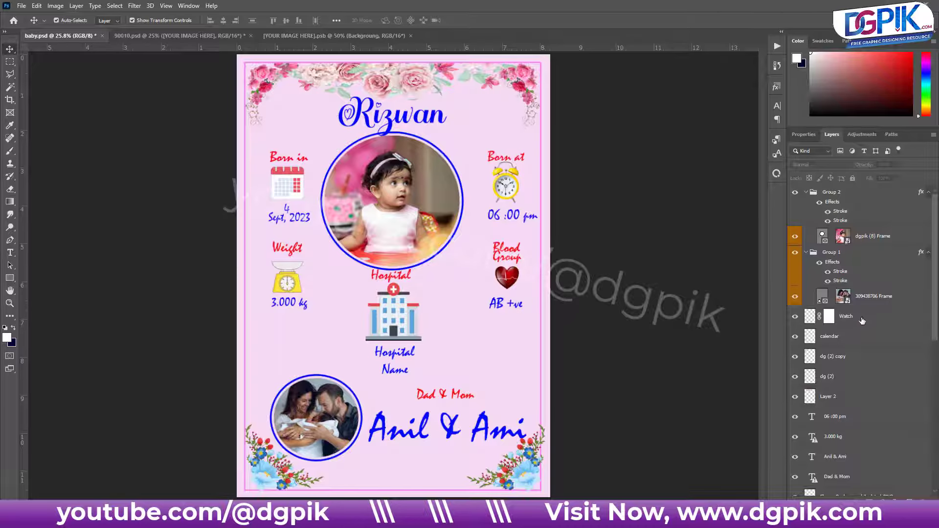
{"action": "right_click", "coordinate": [862, 320]}
{"action": "left_click", "coordinate": [751, 386]}
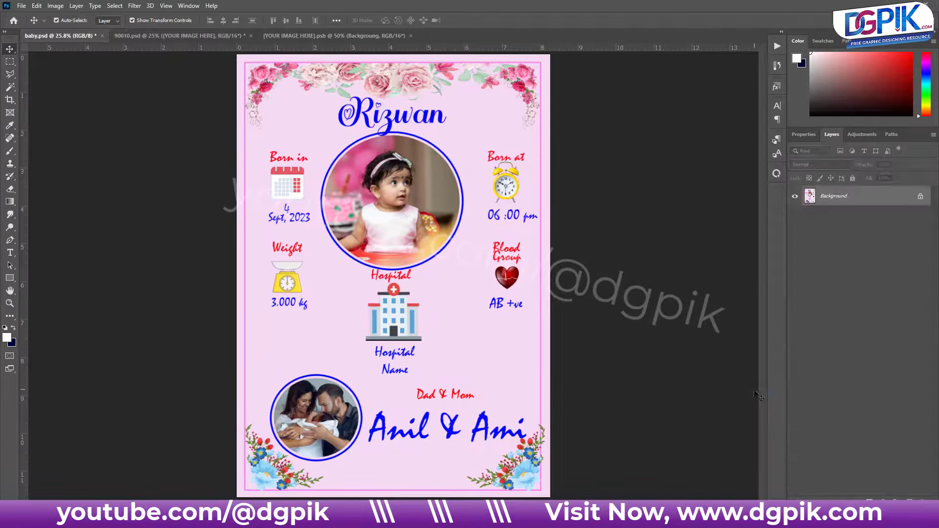
Step: Drop the flattened poster into the placeholder and scale and position it to fit
{"action": "mouse_move", "coordinate": [875, 197]}
{"action": "left_mouse_down"}
{"action": "mouse_move", "coordinate": [353, 34]}
{"action": "mouse_move", "coordinate": [401, 207]}
{"action": "left_mouse_up"}
{"action": "left_click", "coordinate": [456, 202]}
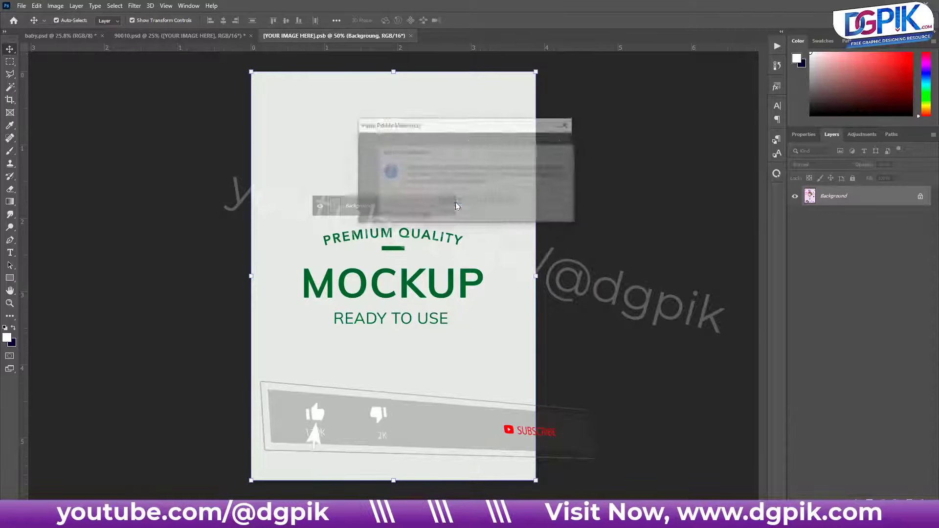
{"action": "left_click", "coordinate": [515, 215]}
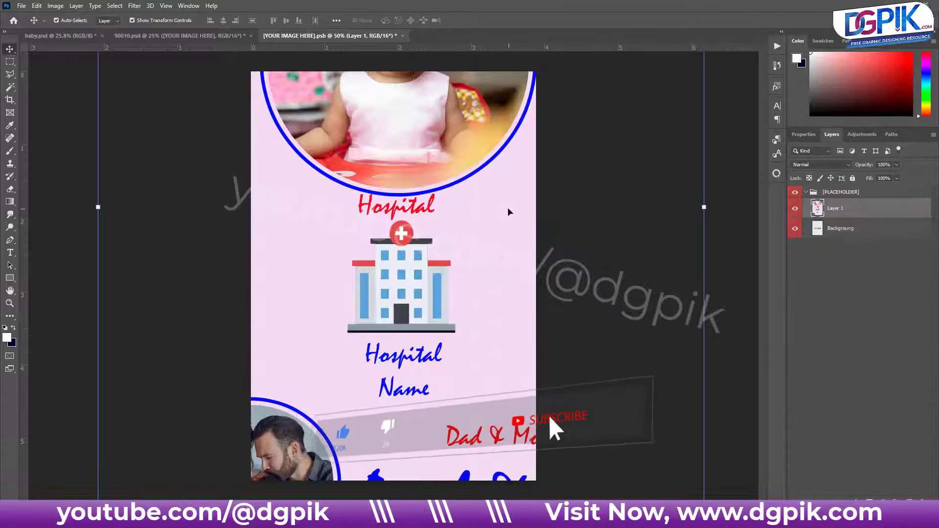
{"action": "scroll", "coordinate": [508, 212], "scroll_direction": "down", "scroll_amount": 5}
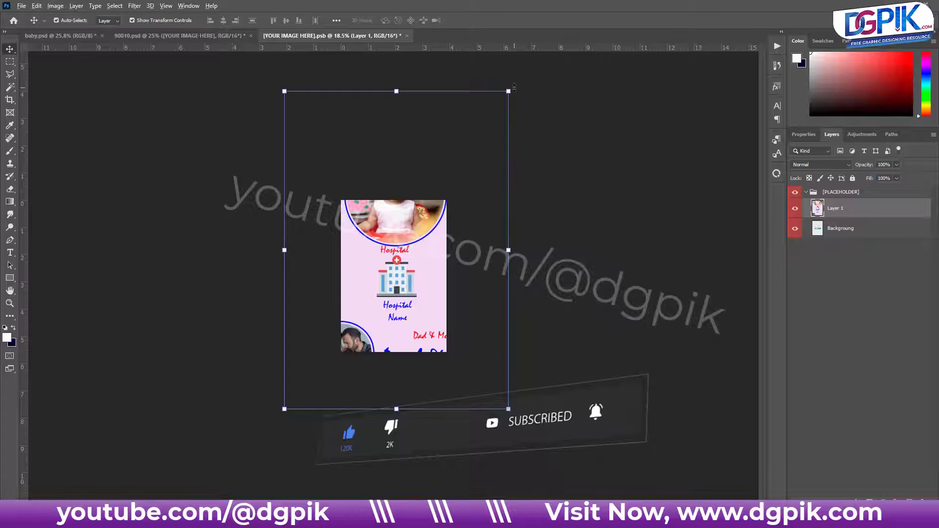
{"action": "left_click_drag", "start_coordinate": [509, 91], "coordinate": [445, 172]}
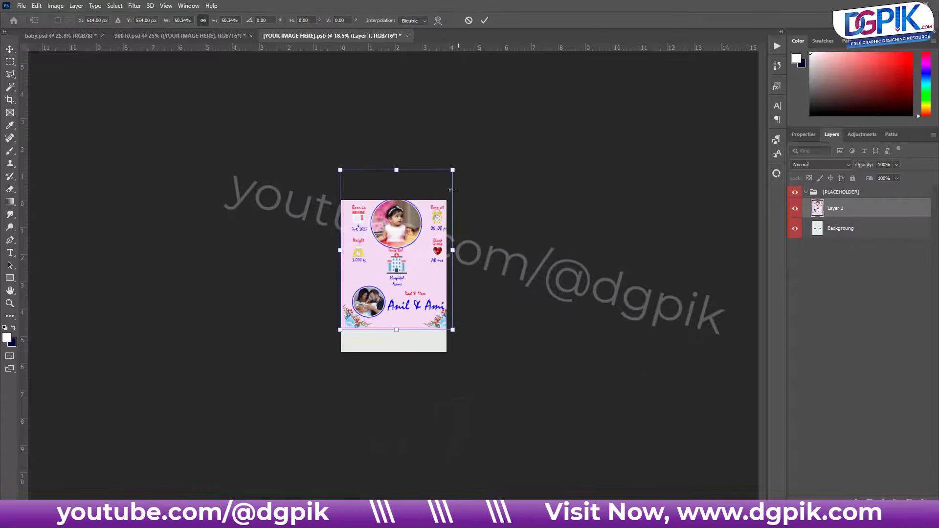
{"action": "left_click_drag", "start_coordinate": [430, 219], "coordinate": [427, 241]}
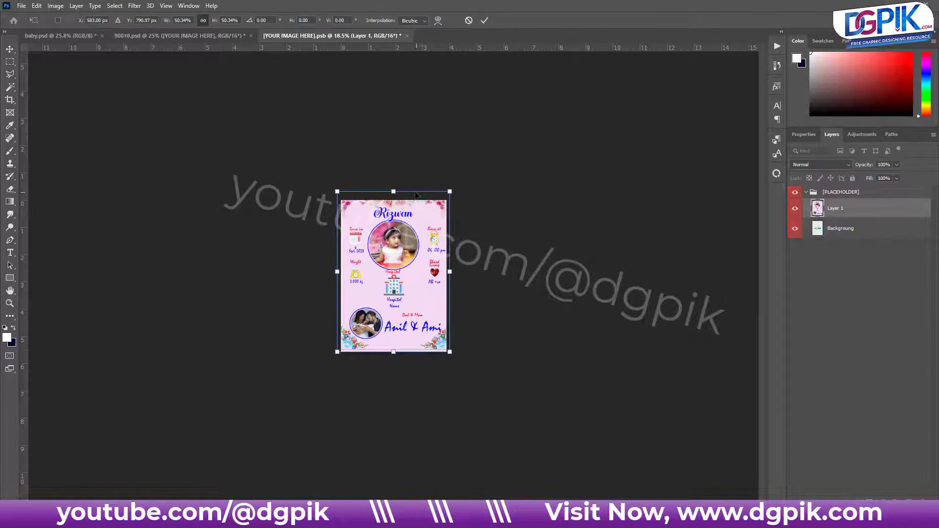
{"action": "left_click_drag", "start_coordinate": [415, 195], "coordinate": [416, 204]}
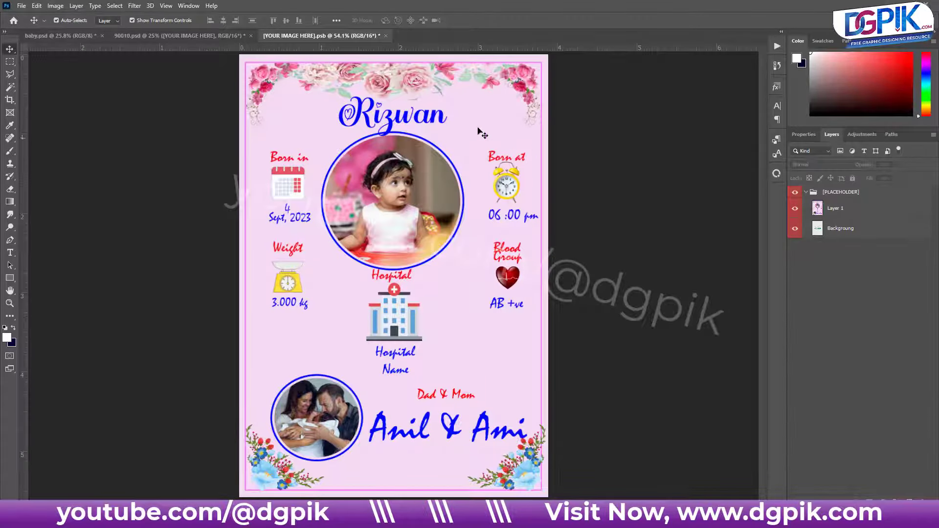
Step: Close the placeholder and save its contents so the 90010 mockup updates
{"action": "left_click", "coordinate": [386, 36]}
{"action": "left_click", "coordinate": [418, 193]}
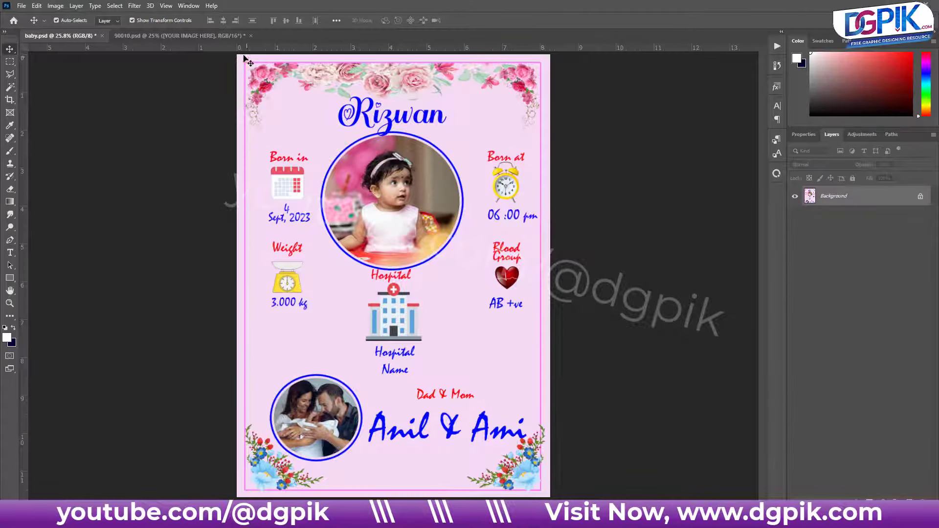
{"action": "left_click", "coordinate": [224, 37]}
Step: Inspect the placed poster in the 90010 frame mockup, then return to the baby poster document
{"action": "left_click", "coordinate": [665, 206]}
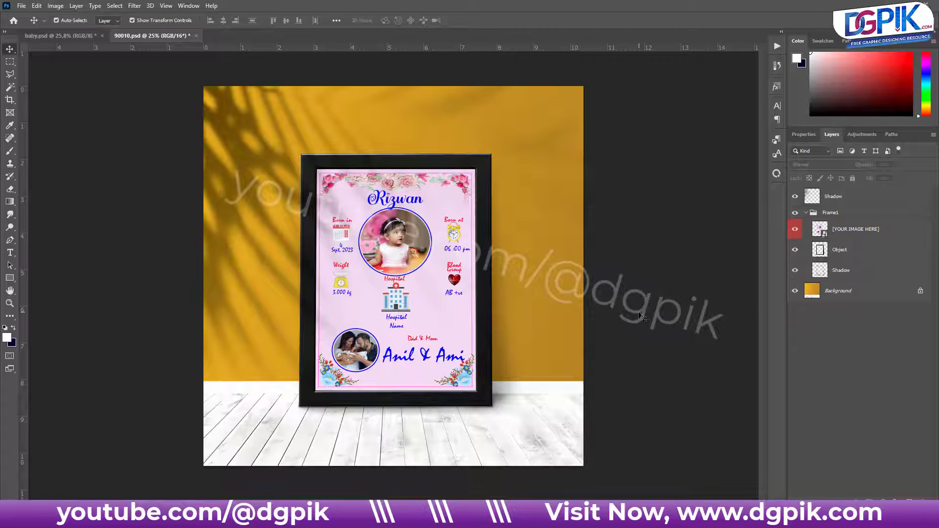
{"action": "left_click", "coordinate": [407, 205]}
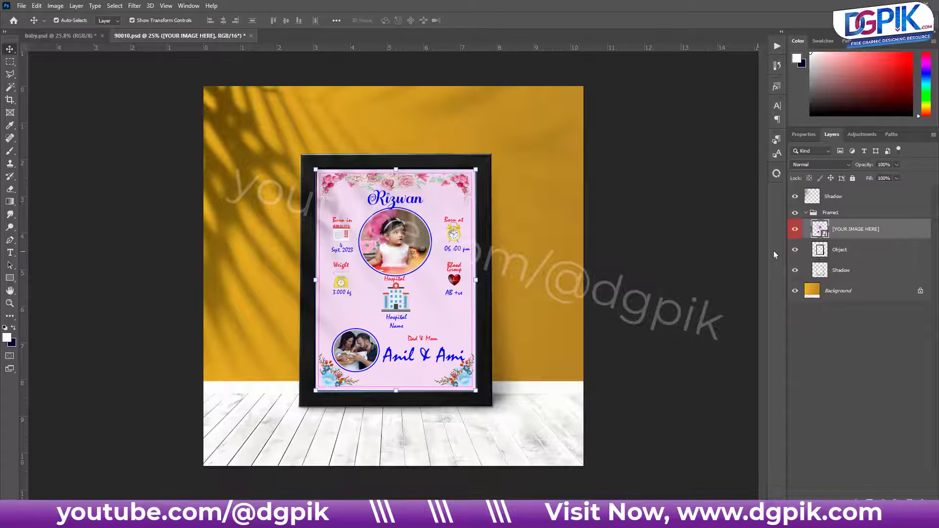
{"action": "key", "text": "ctrl+Tab"}
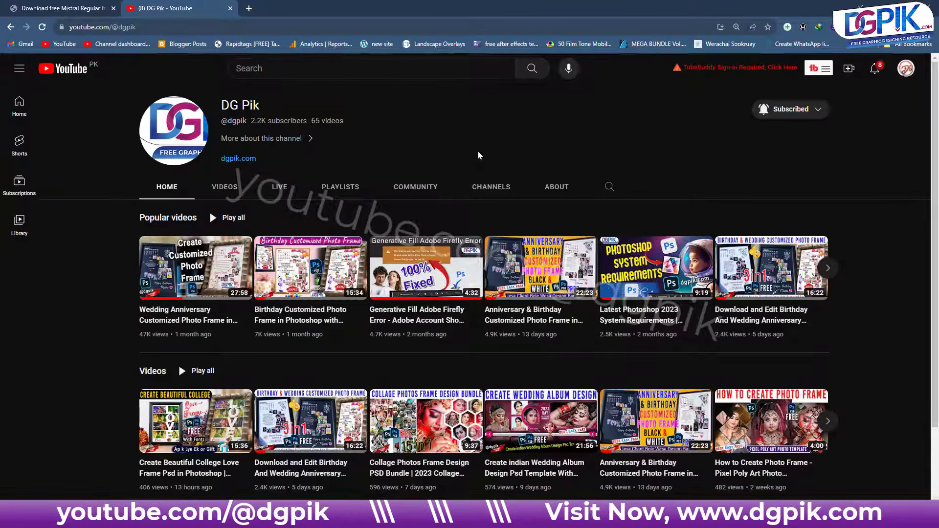
{"action": "scroll", "coordinate": [478, 155], "scroll_direction": "down", "scroll_amount": 2}
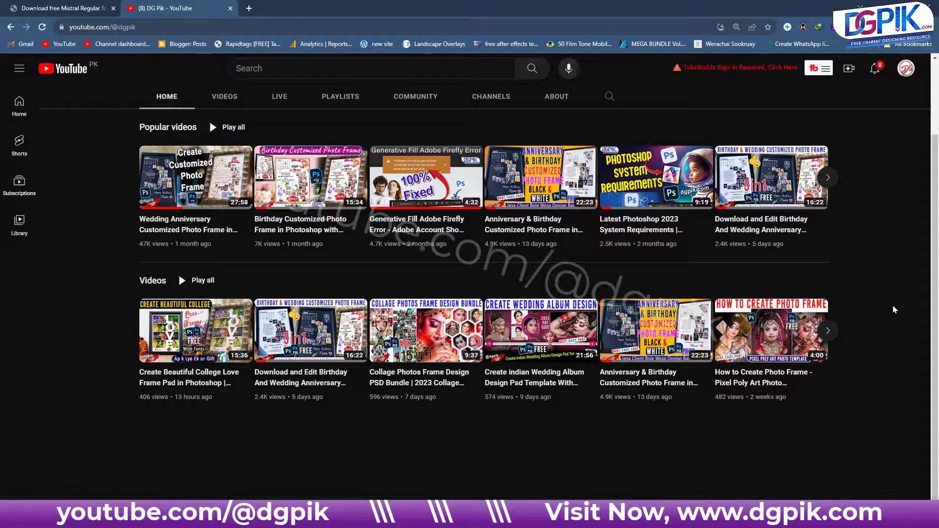
{"action": "scroll", "coordinate": [240, 406], "scroll_direction": "up", "scroll_amount": 2}
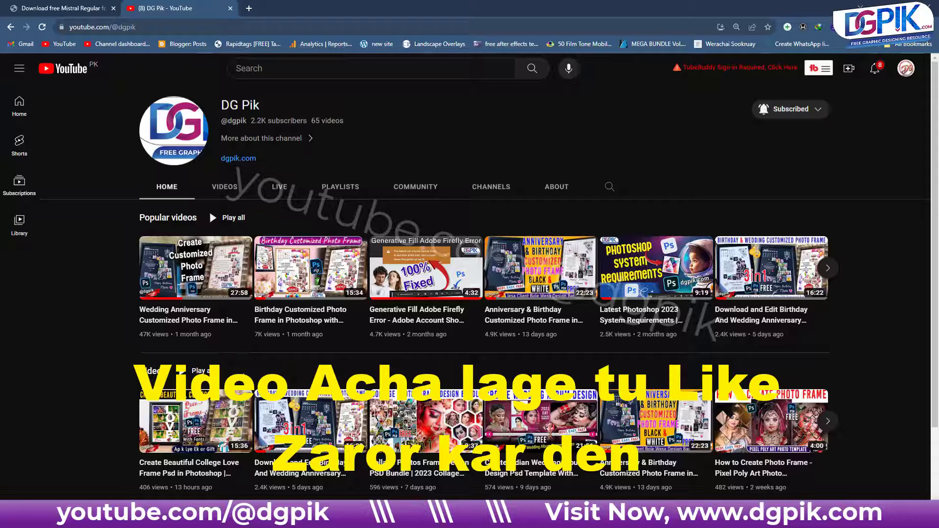
{"action": "scroll", "coordinate": [732, 355], "scroll_direction": "down", "scroll_amount": 1}
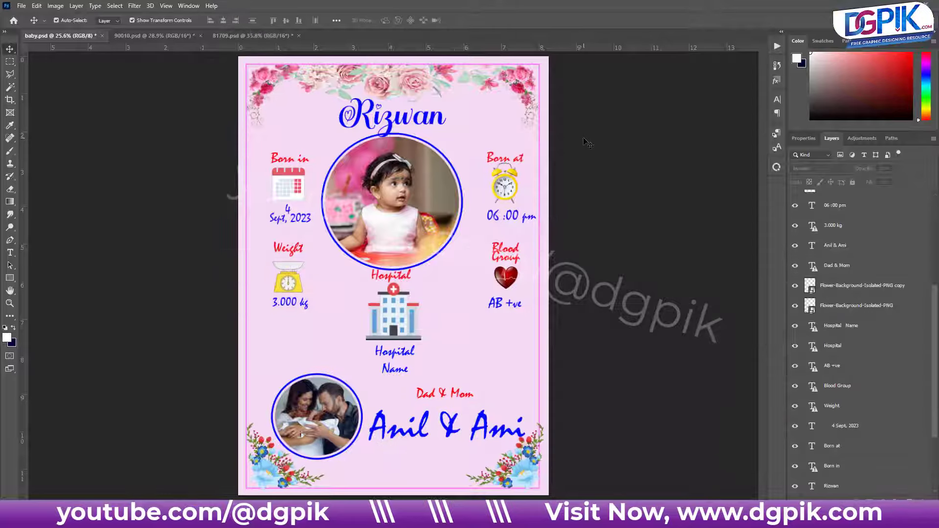
{"action": "scroll", "coordinate": [411, 126], "scroll_direction": "up", "scroll_amount": 3}
{"action": "scroll", "coordinate": [411, 125], "scroll_direction": "down", "scroll_amount": 3}
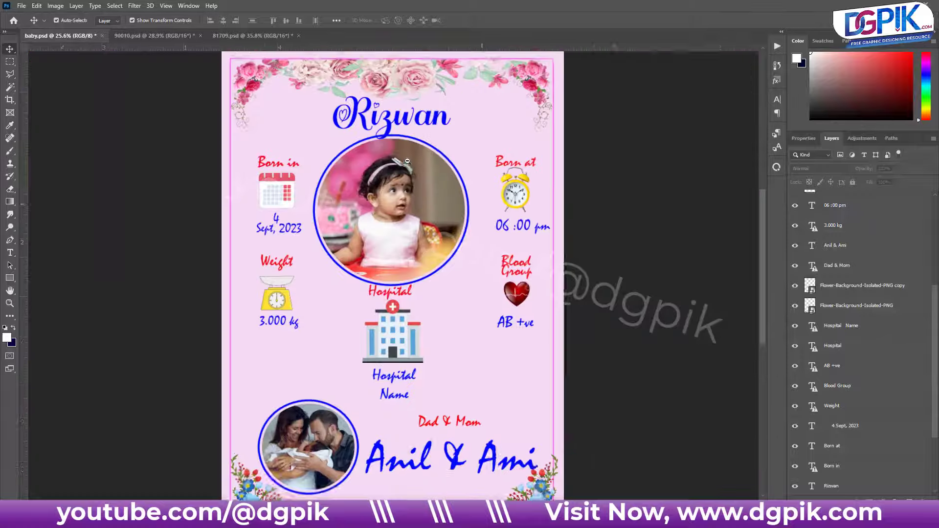
{"action": "scroll", "coordinate": [430, 206], "scroll_direction": "up", "scroll_amount": 3}
{"action": "mouse_move", "coordinate": [468, 151]}
{"action": "left_mouse_down"}
{"action": "mouse_move", "coordinate": [549, 375]}
{"action": "mouse_move", "coordinate": [467, 179]}
{"action": "left_mouse_up"}
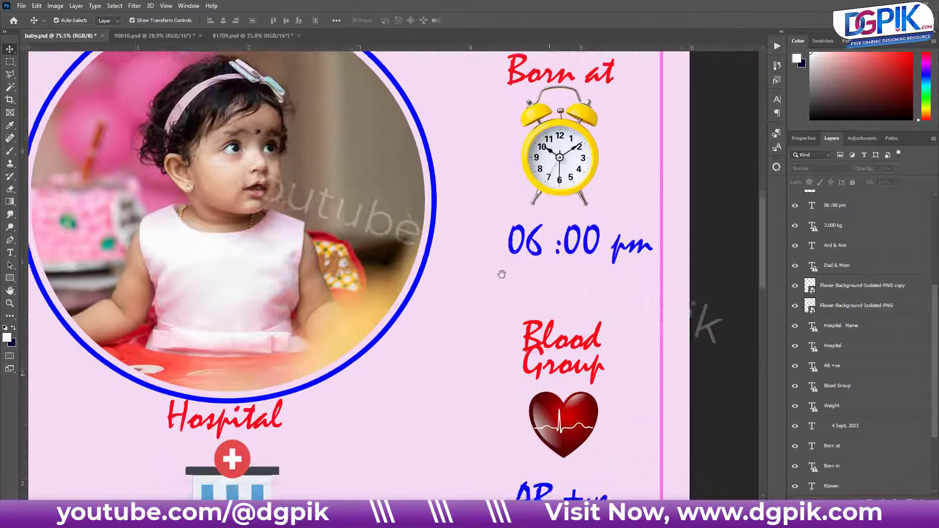
{"action": "scroll", "coordinate": [435, 266], "scroll_direction": "down", "scroll_amount": 3}
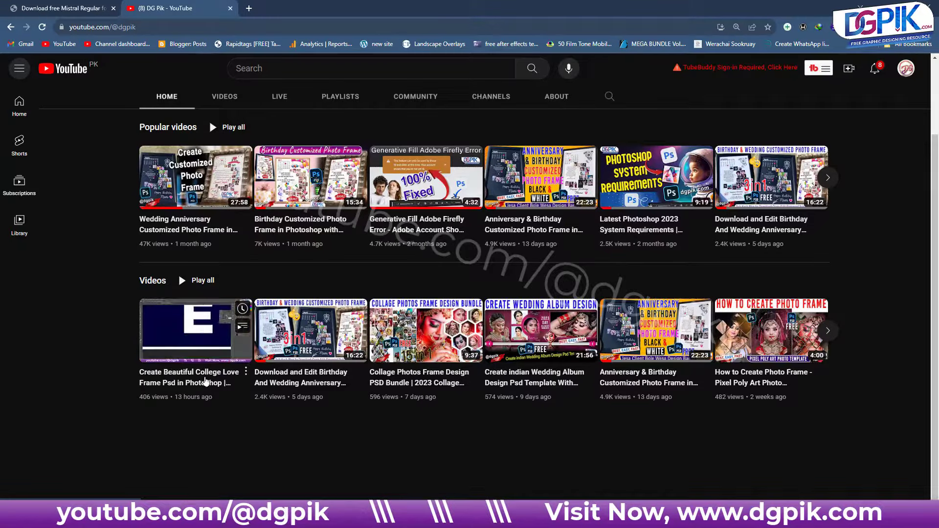
{"action": "mouse_move", "coordinate": [196, 330]}
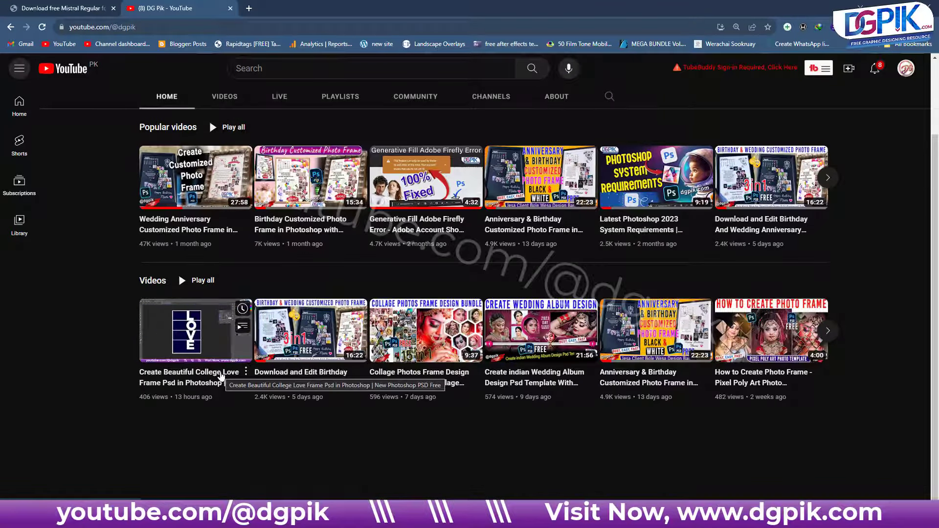
Step: Open the 'Create Beautiful College Love Frame Psd' video and browse its comments
{"action": "left_click", "coordinate": [221, 377]}
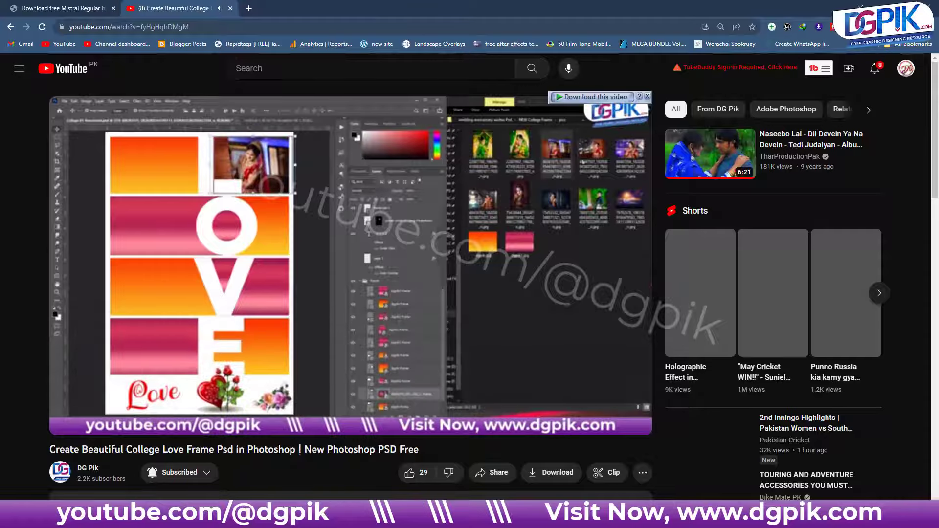
{"action": "scroll", "coordinate": [302, 444], "scroll_direction": "down", "scroll_amount": 3}
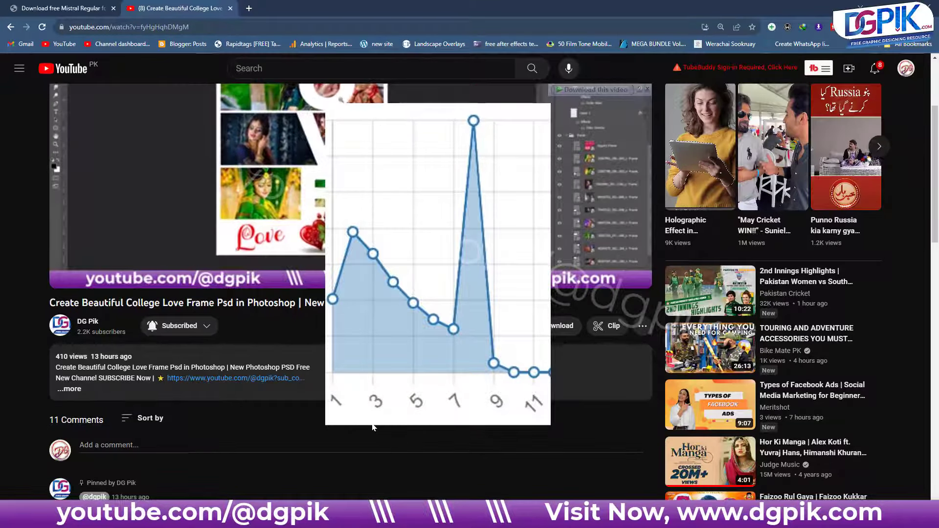
{"action": "scroll", "coordinate": [193, 322], "scroll_direction": "down", "scroll_amount": 2}
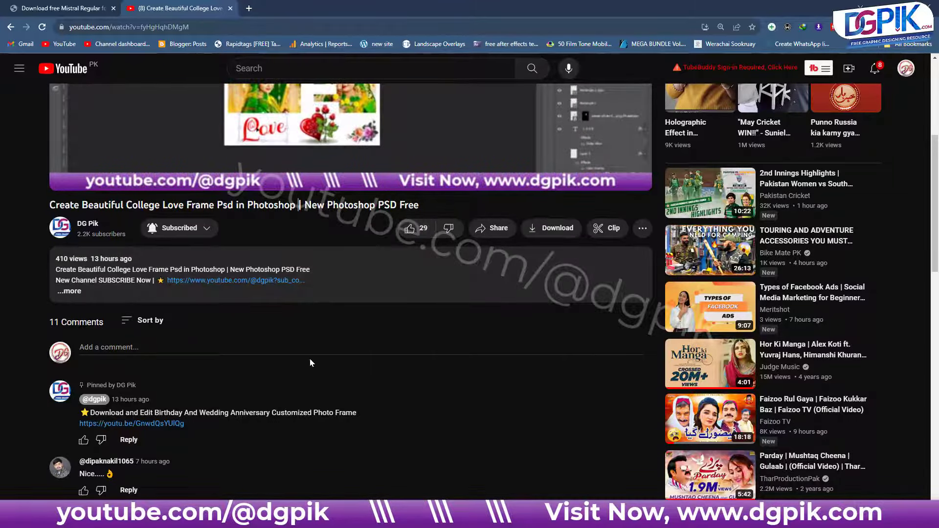
{"action": "scroll", "coordinate": [233, 353], "scroll_direction": "down", "scroll_amount": 3}
{"action": "scroll", "coordinate": [234, 354], "scroll_direction": "down", "scroll_amount": 1}
{"action": "scroll", "coordinate": [234, 354], "scroll_direction": "down", "scroll_amount": 3}
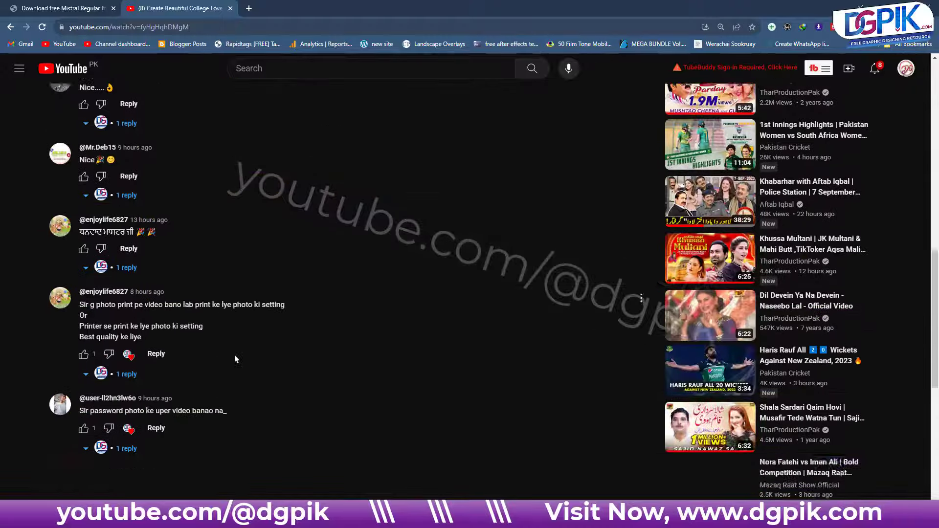
{"action": "scroll", "coordinate": [234, 354], "scroll_direction": "down", "scroll_amount": 4}
{"action": "scroll", "coordinate": [233, 364], "scroll_direction": "up", "scroll_amount": 5}
{"action": "scroll", "coordinate": [206, 348], "scroll_direction": "up", "scroll_amount": 3}
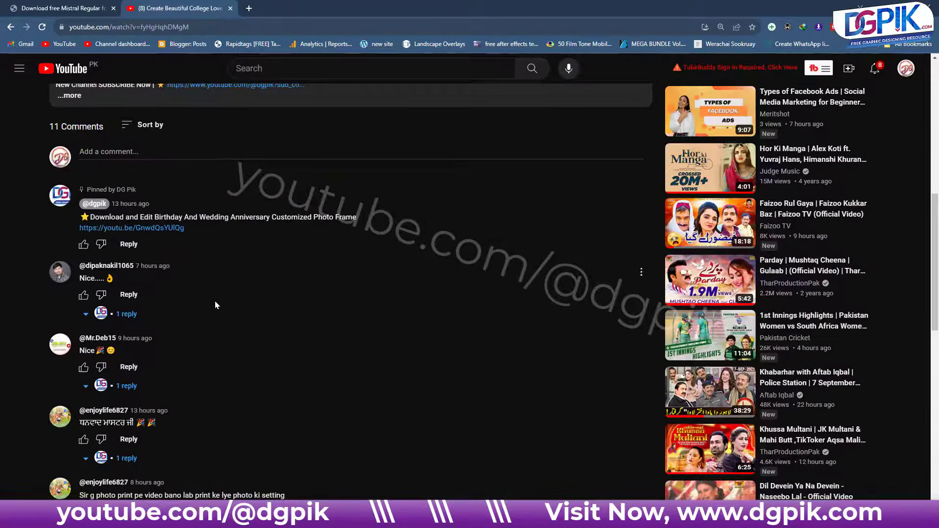
{"action": "scroll", "coordinate": [215, 304], "scroll_direction": "down", "scroll_amount": 2}
{"action": "scroll", "coordinate": [221, 342], "scroll_direction": "up", "scroll_amount": 3}
{"action": "scroll", "coordinate": [226, 364], "scroll_direction": "up", "scroll_amount": 3}
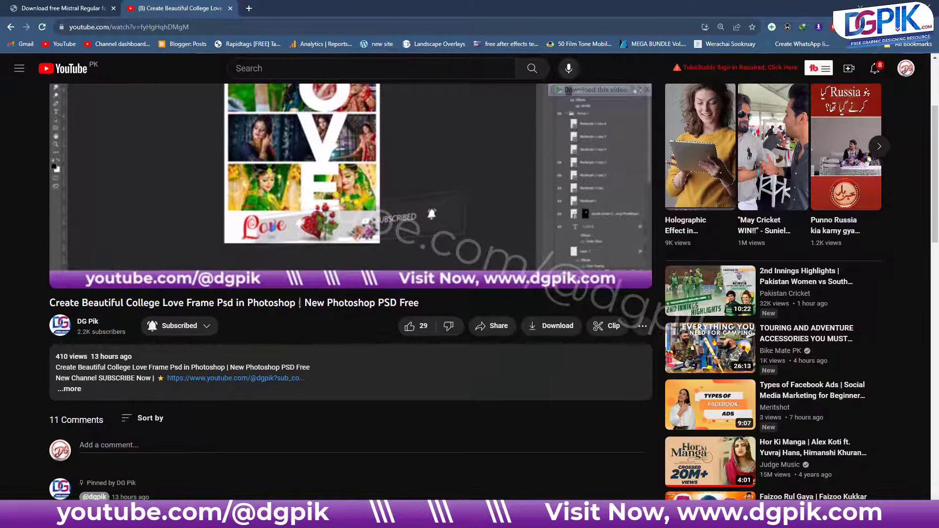
{"action": "left_click", "coordinate": [343, 445]}
{"action": "scroll", "coordinate": [373, 321], "scroll_direction": "down", "scroll_amount": 5}
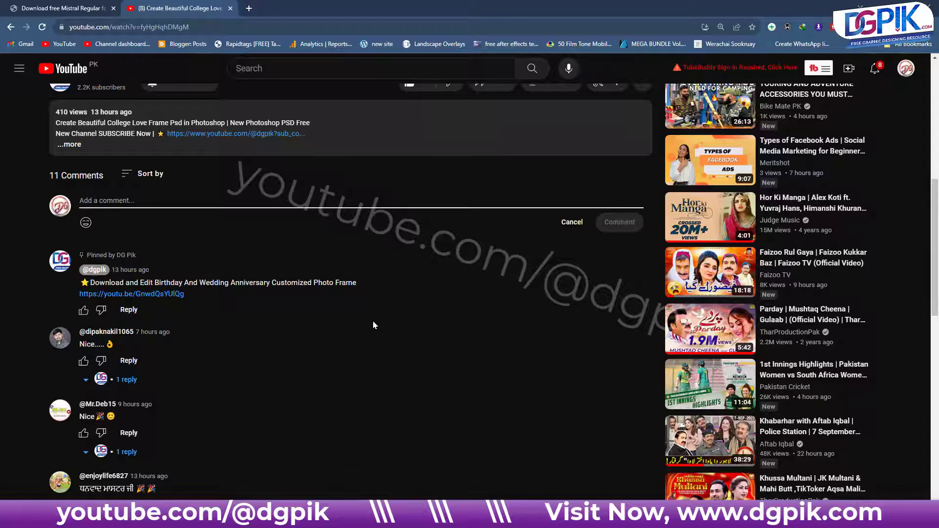
{"action": "scroll", "coordinate": [373, 322], "scroll_direction": "up", "scroll_amount": 3}
{"action": "scroll", "coordinate": [419, 272], "scroll_direction": "up", "scroll_amount": 1}
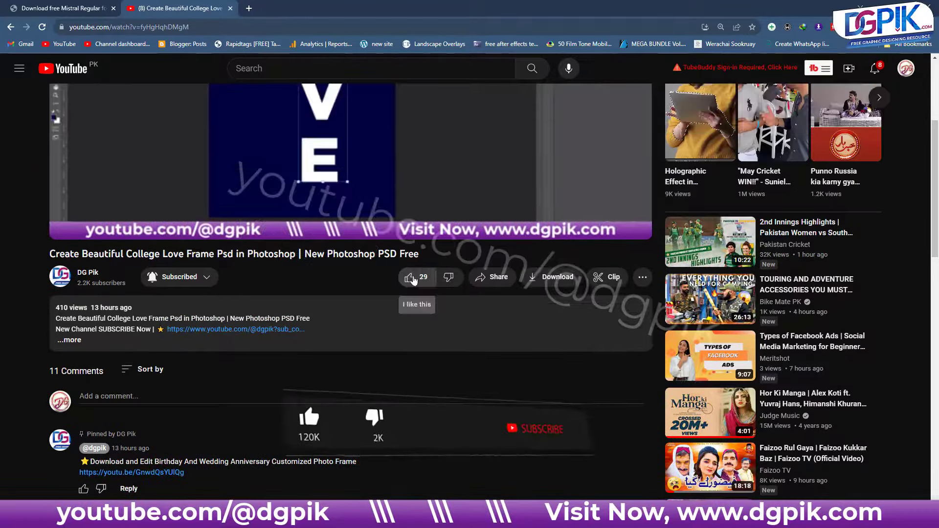
Step: Like the video, check the channel's bell notification menu, and expand the full description
{"action": "left_click", "coordinate": [413, 278]}
{"action": "left_click", "coordinate": [179, 277]}
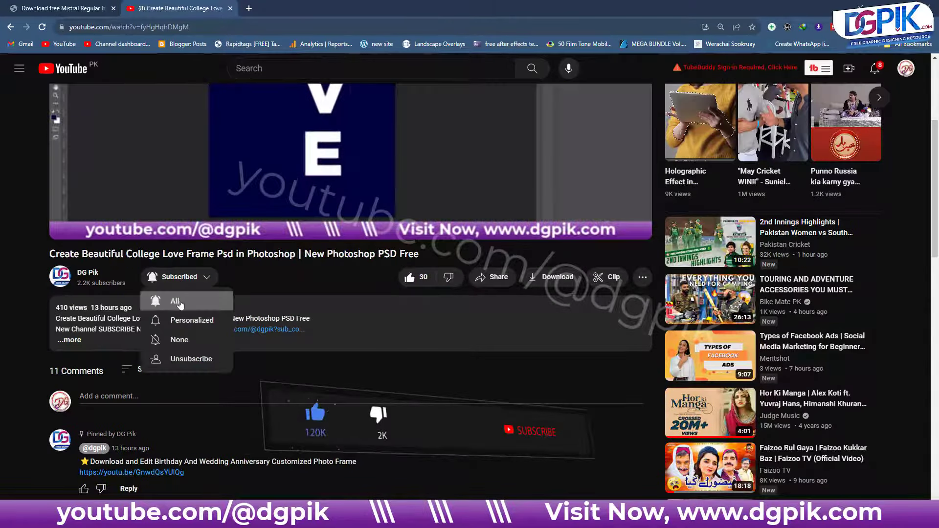
{"action": "left_click", "coordinate": [128, 396]}
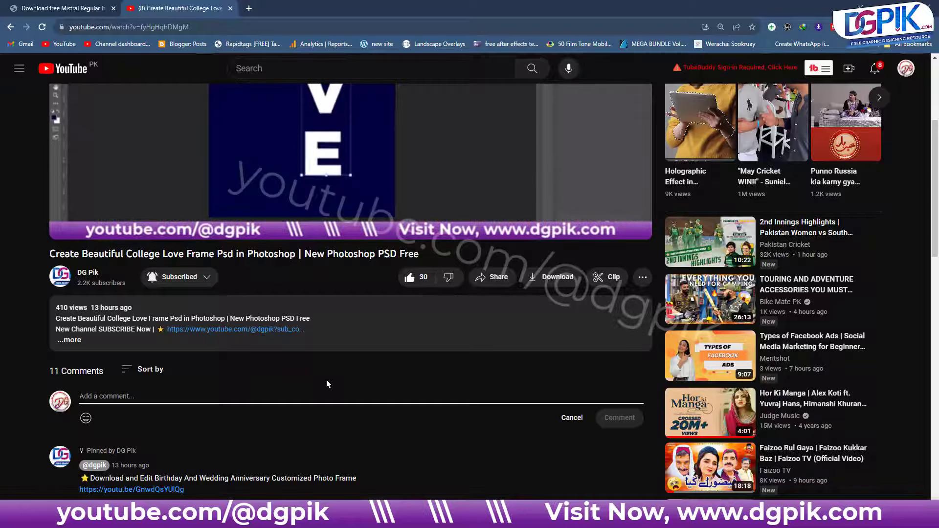
{"action": "left_click", "coordinate": [86, 343]}
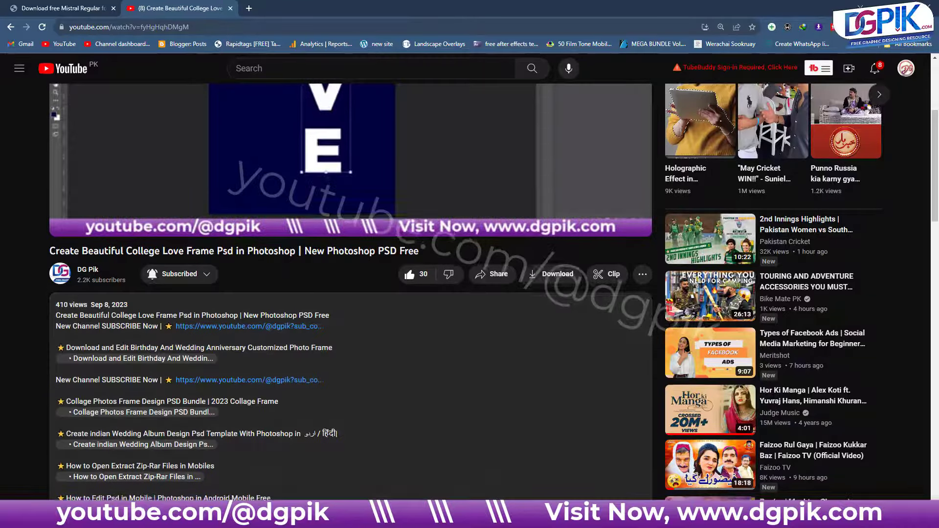
{"action": "scroll", "coordinate": [151, 387], "scroll_direction": "down", "scroll_amount": 3}
{"action": "scroll", "coordinate": [166, 303], "scroll_direction": "down", "scroll_amount": 6}
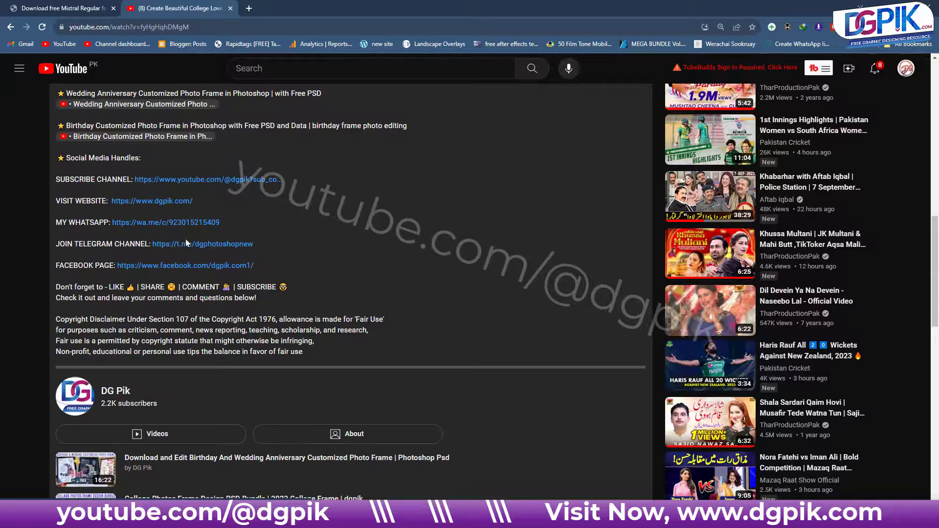
{"action": "scroll", "coordinate": [346, 401], "scroll_direction": "up", "scroll_amount": 10}
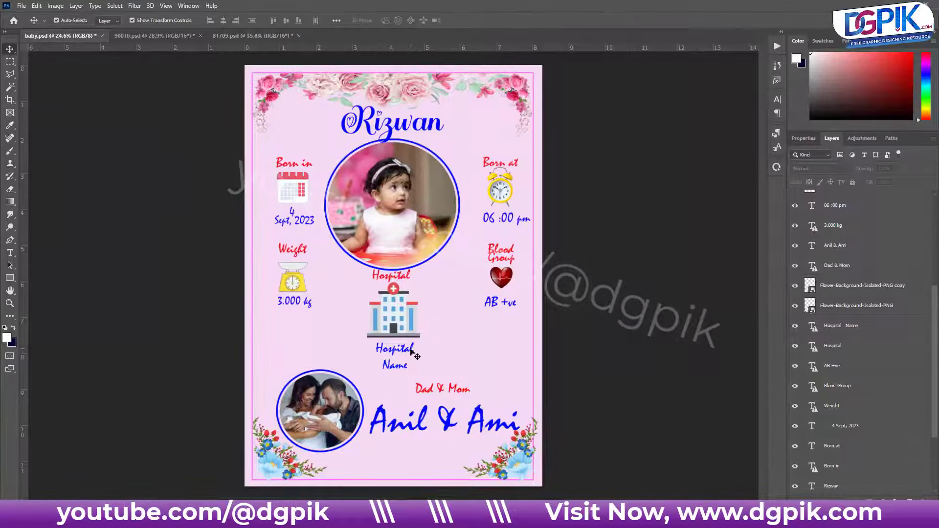
{"action": "double_click", "coordinate": [505, 221]}
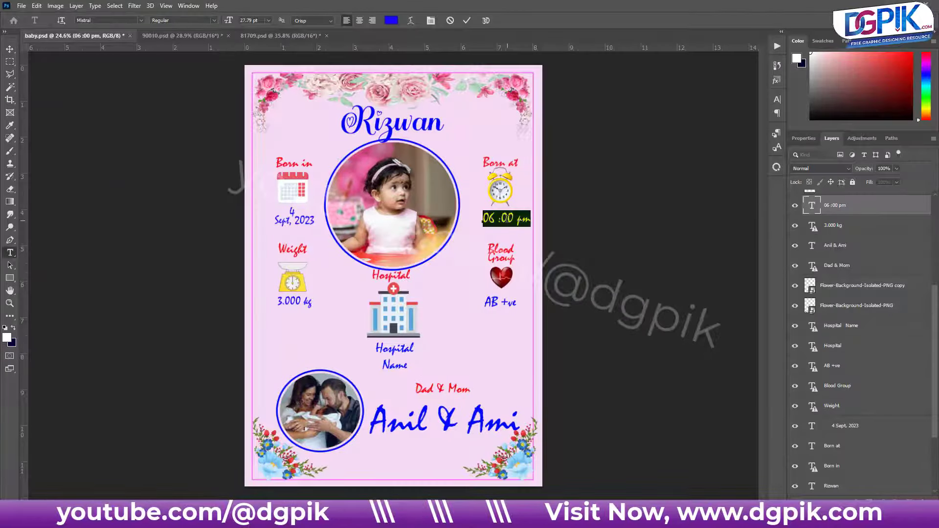
{"action": "type", "text": "001"}
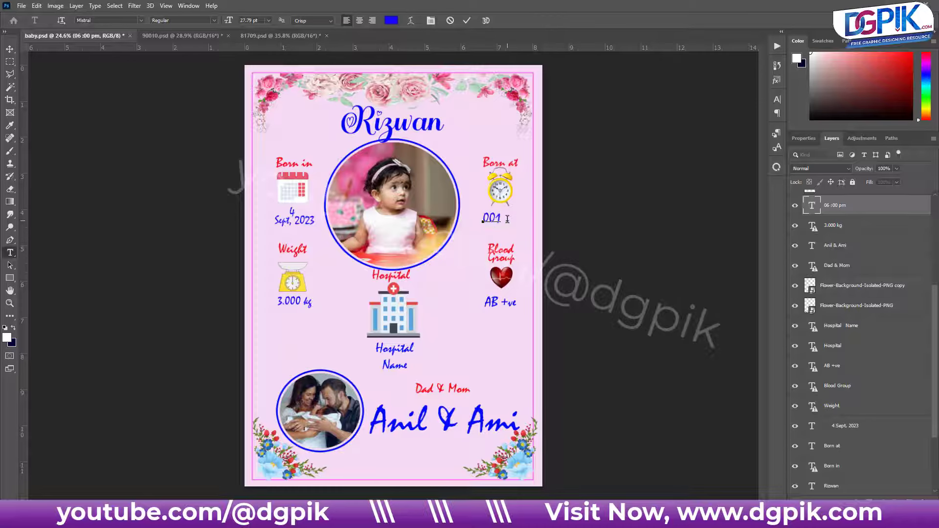
{"action": "left_click_drag", "start_coordinate": [483, 221], "coordinate": [503, 218]}
{"action": "left_click", "coordinate": [500, 223]}
{"action": "double_click", "coordinate": [499, 222]}
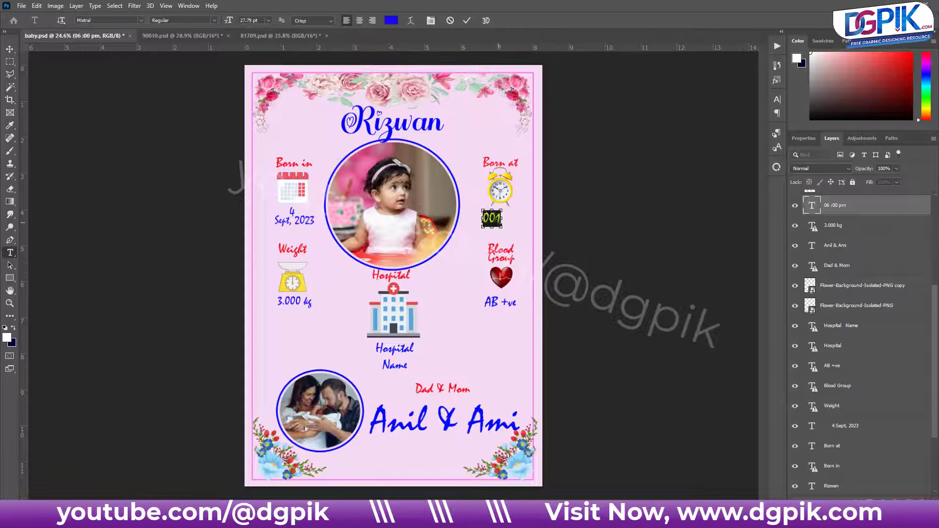
{"action": "left_click", "coordinate": [450, 20]}
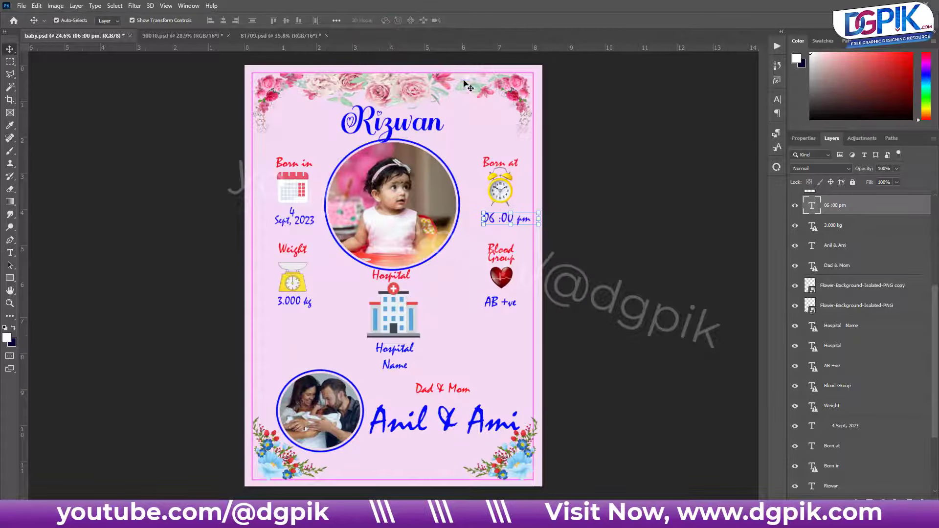
{"action": "left_click", "coordinate": [588, 215]}
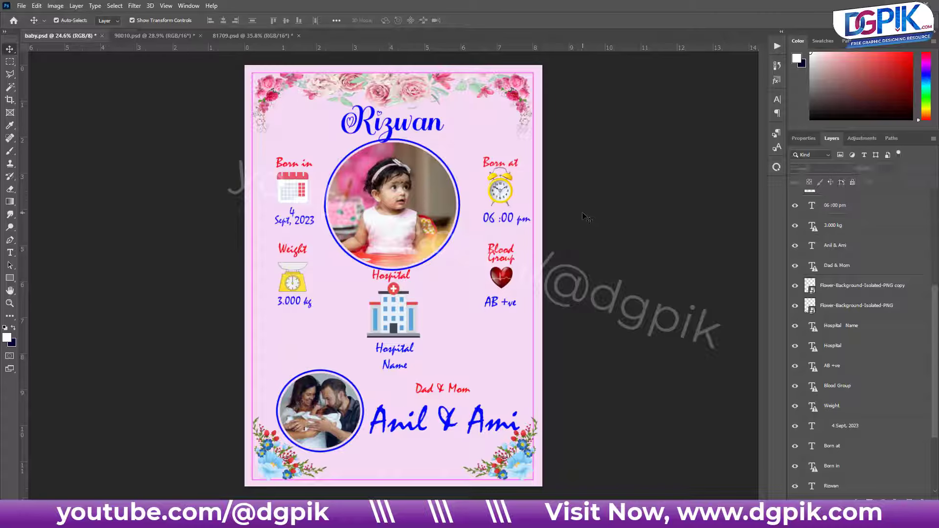